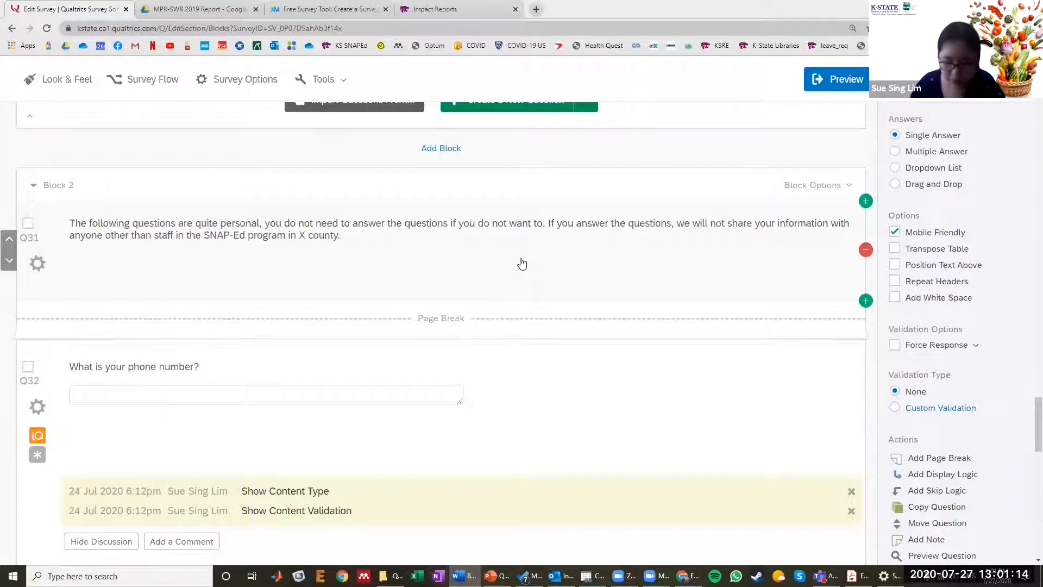
# - Add a new empty block directly above Block 2 of the survey
pyautogui.click(578, 178)
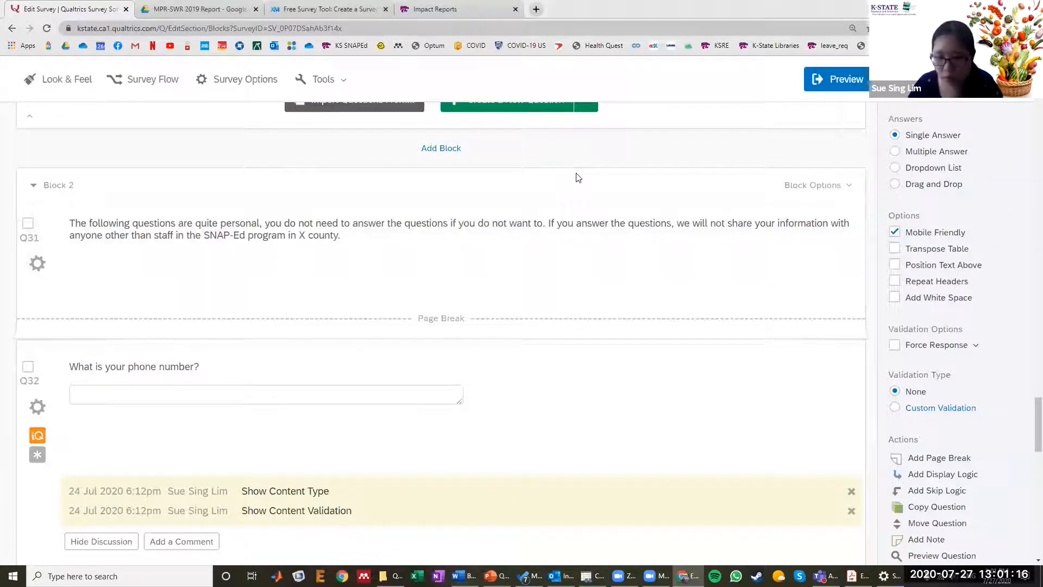
pyautogui.hotkey('ctrl', '-')
pyautogui.hotkey('ctrl', '-')
pyautogui.hotkey('ctrl', '-')
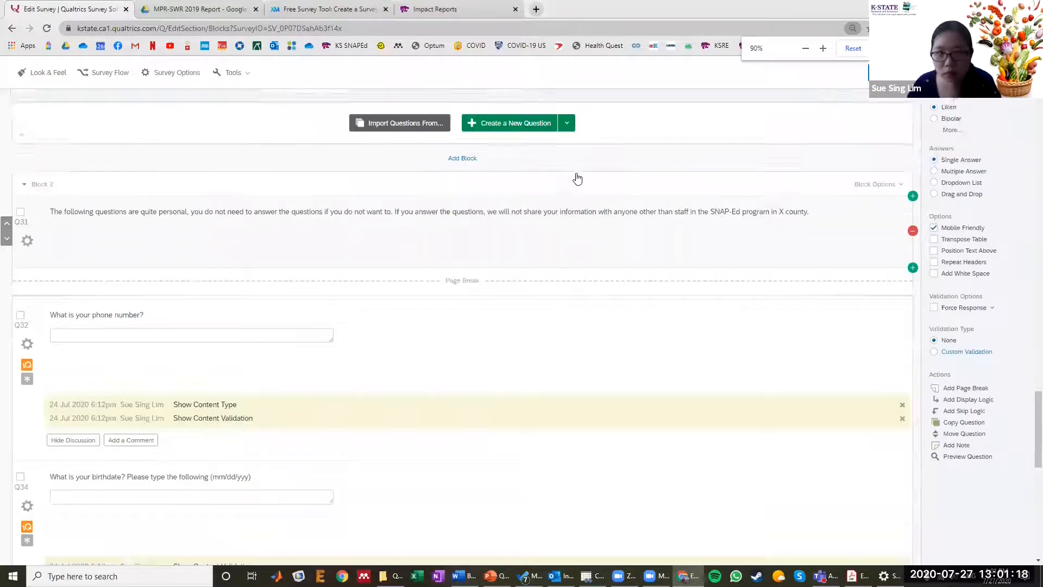
pyautogui.scroll(20, 578, 178)
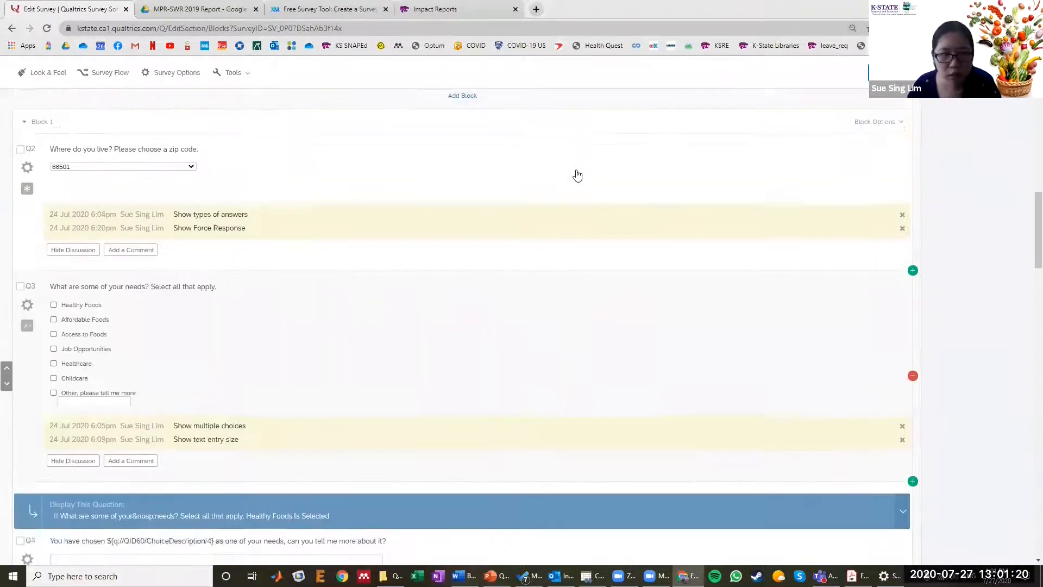
pyautogui.scroll(-1, 423, 235)
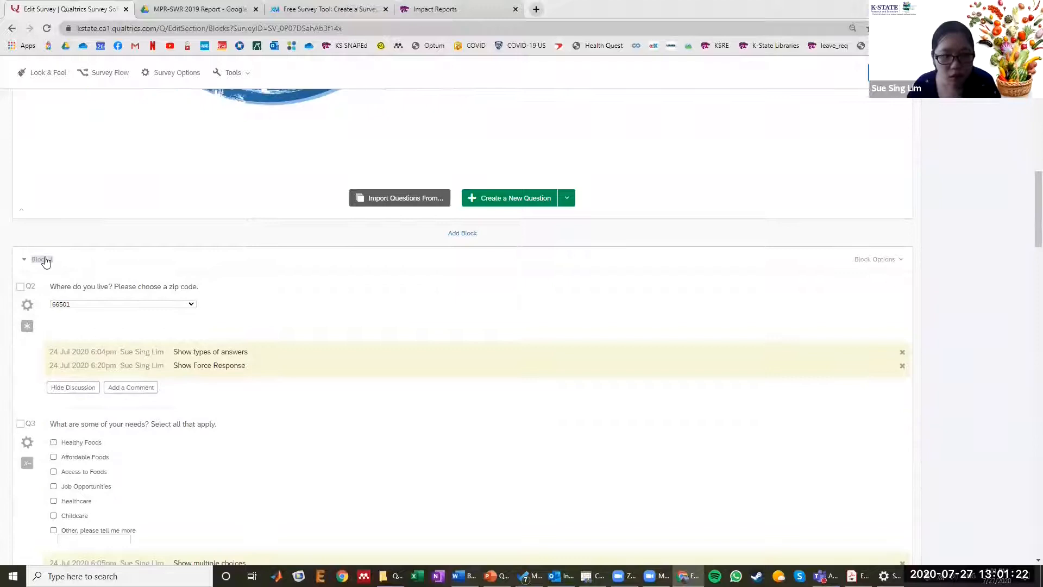
pyautogui.scroll(-20, 46, 262)
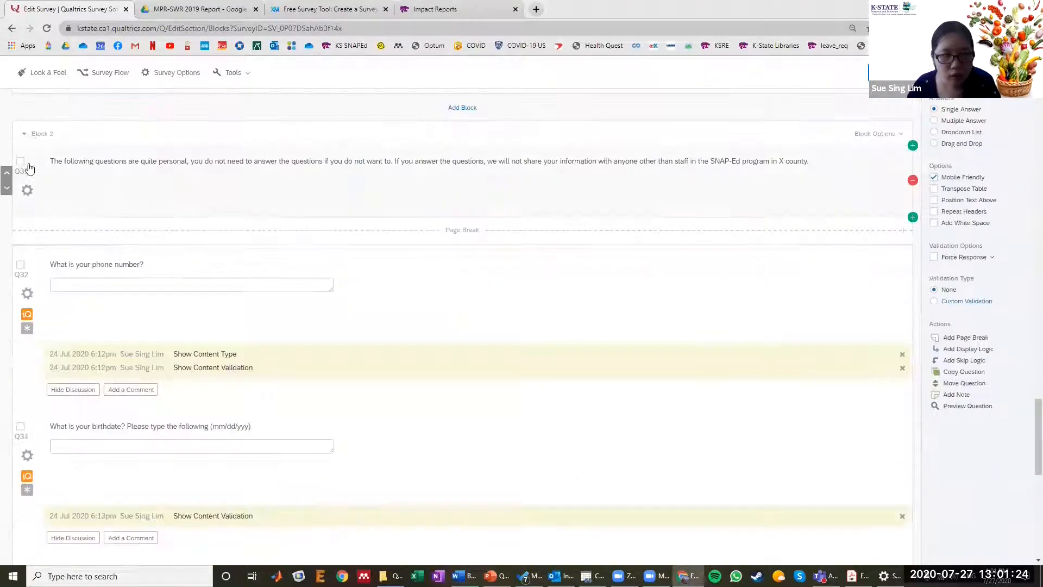
pyautogui.click(458, 109)
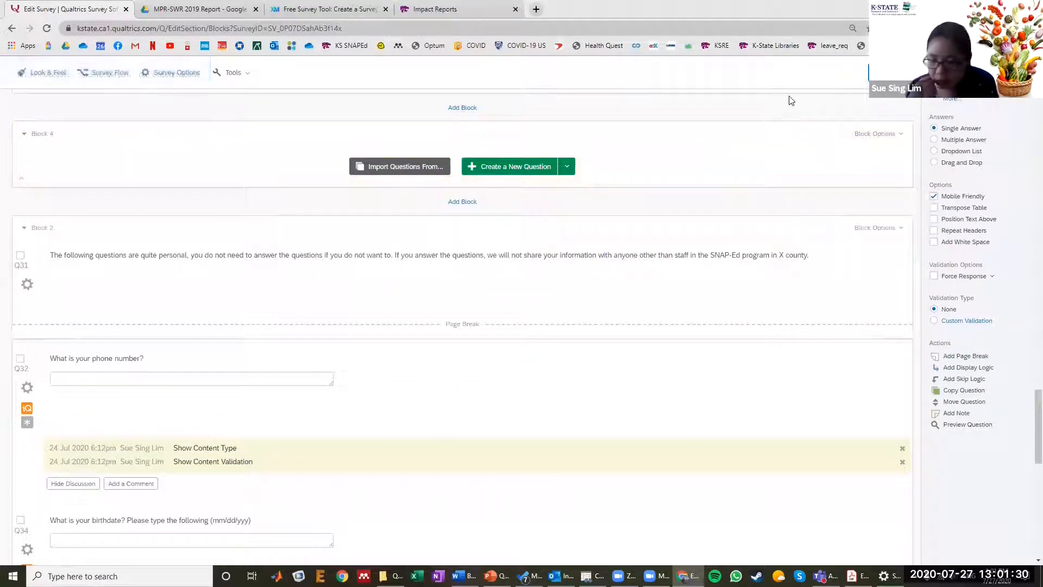
# - Delete the empty Block 4 from the survey
pyautogui.click(880, 134)
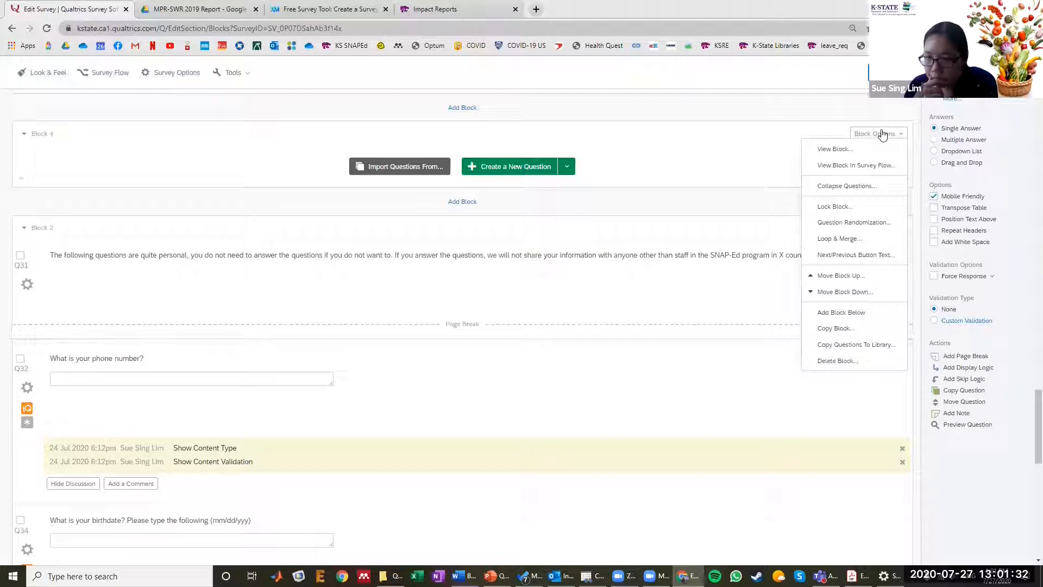
pyautogui.click(841, 361)
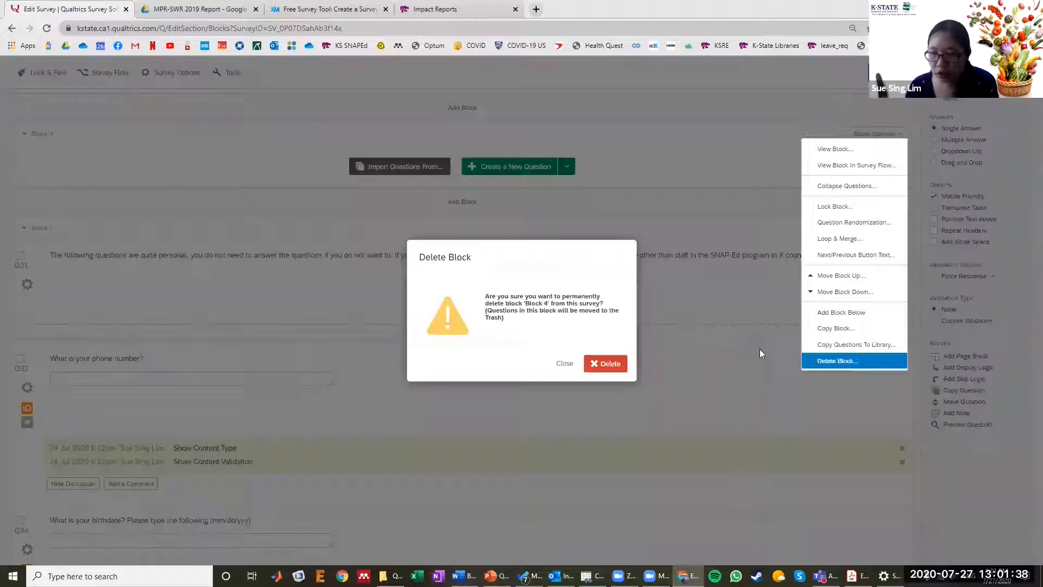
pyautogui.click(595, 363)
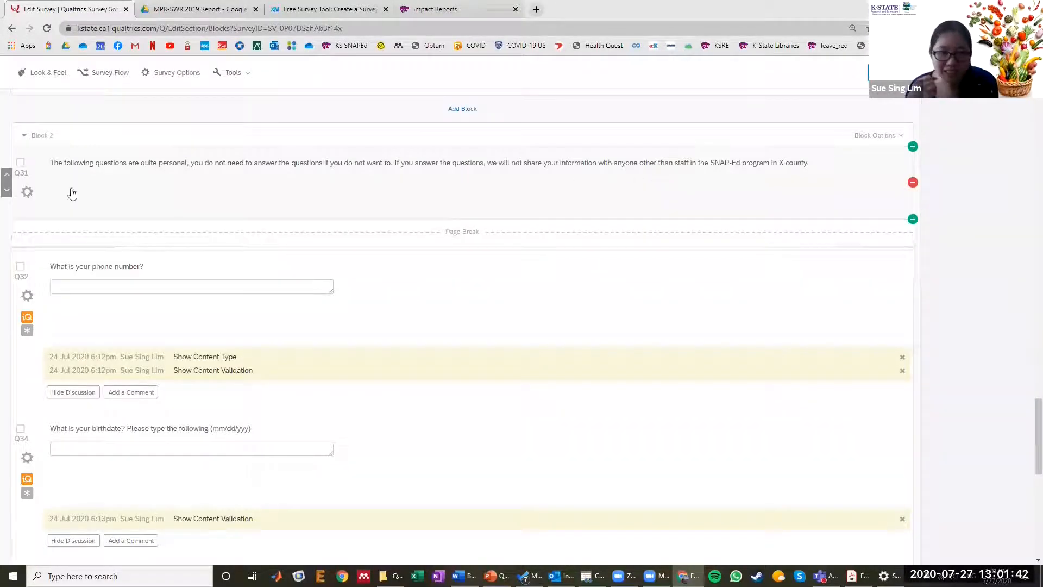
# - Select the "What is your phone number?" question in Block 2 and look through the available question types
pyautogui.hotkey('ctrl', '+')
pyautogui.hotkey('ctrl', '+')
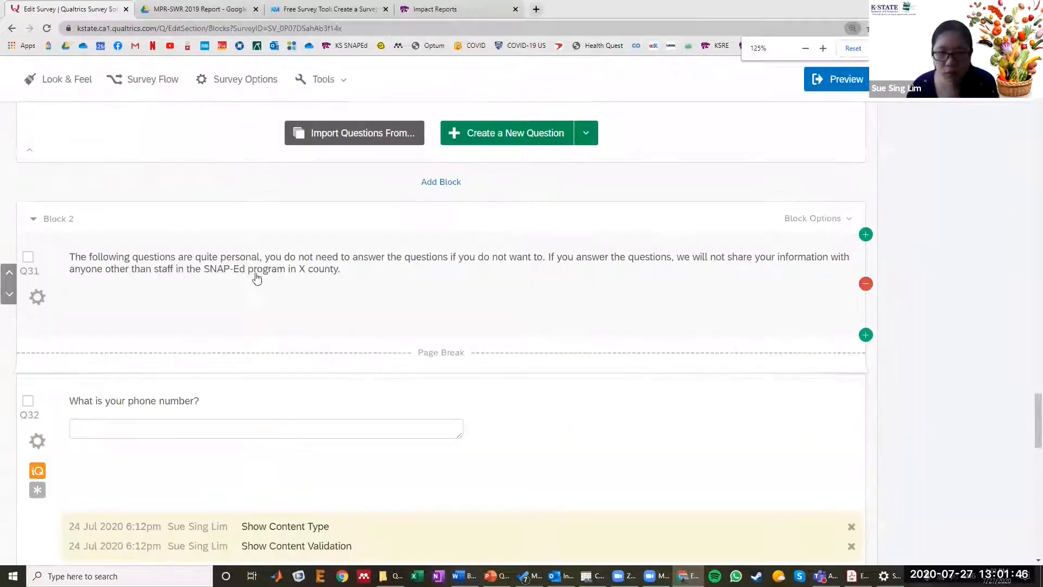
pyautogui.scroll(-1, 249, 255)
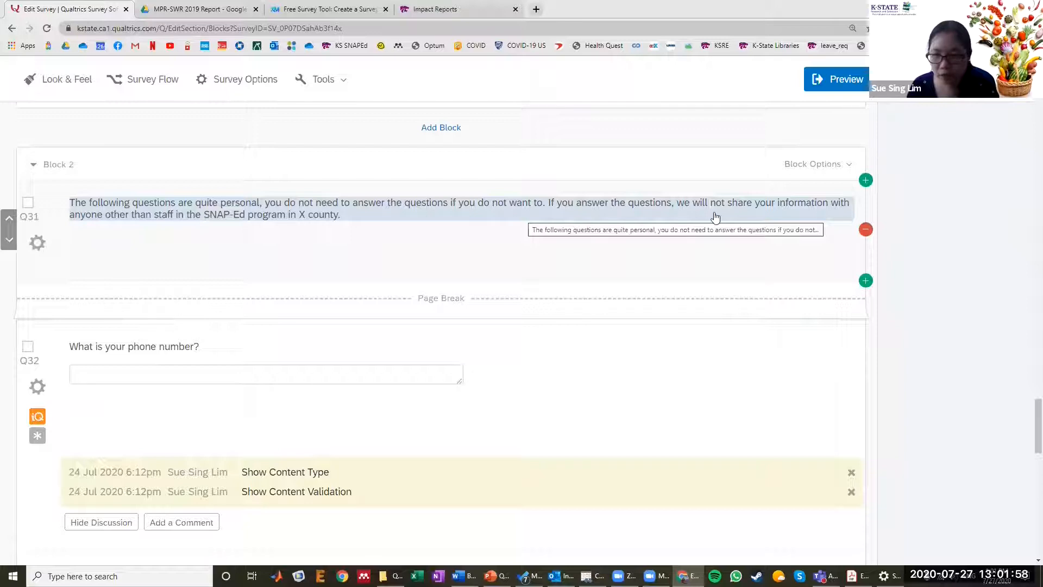
pyautogui.scroll(-3, 434, 236)
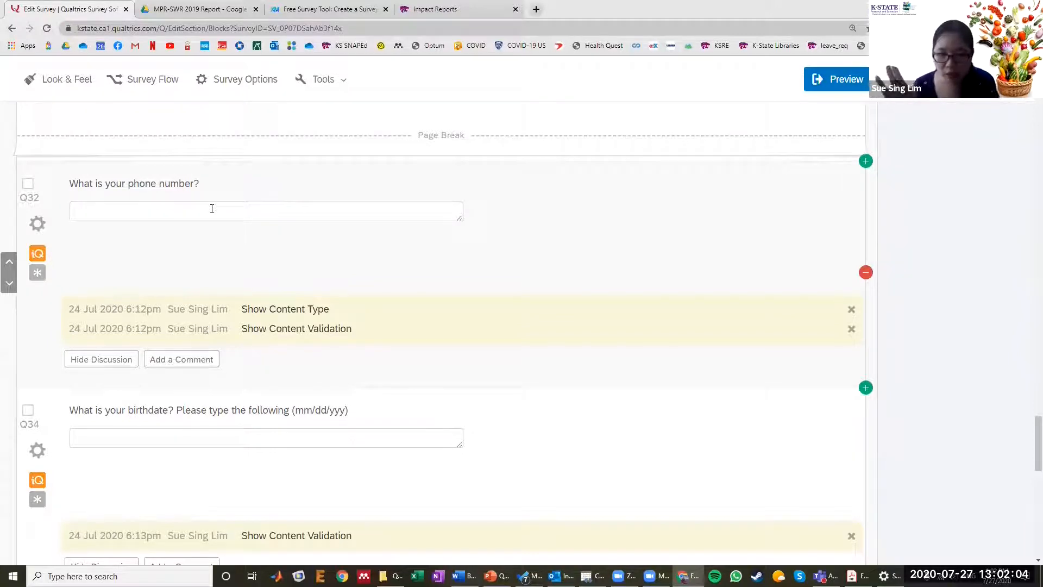
pyautogui.click(212, 209)
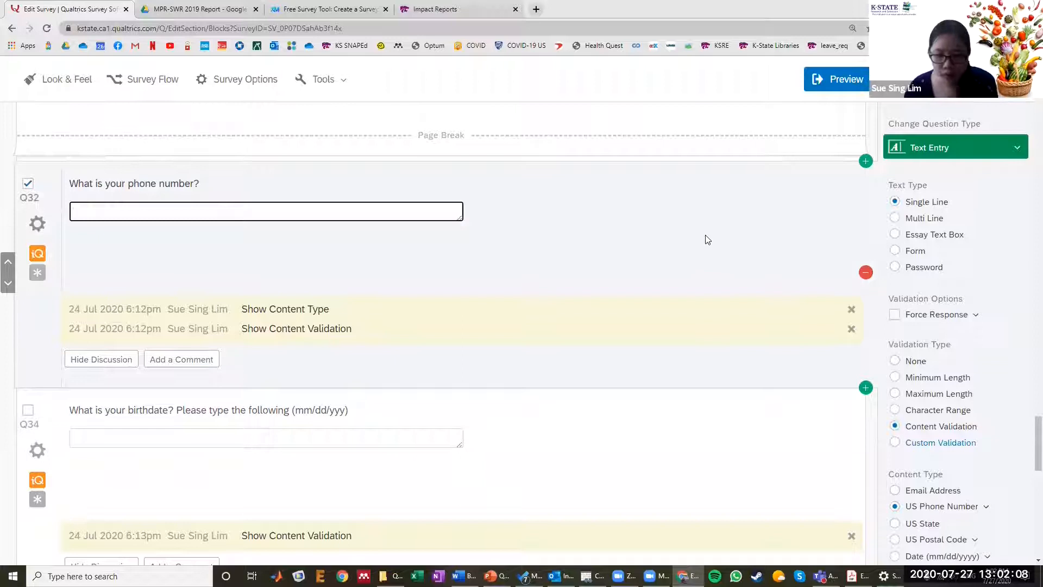
pyautogui.click(904, 151)
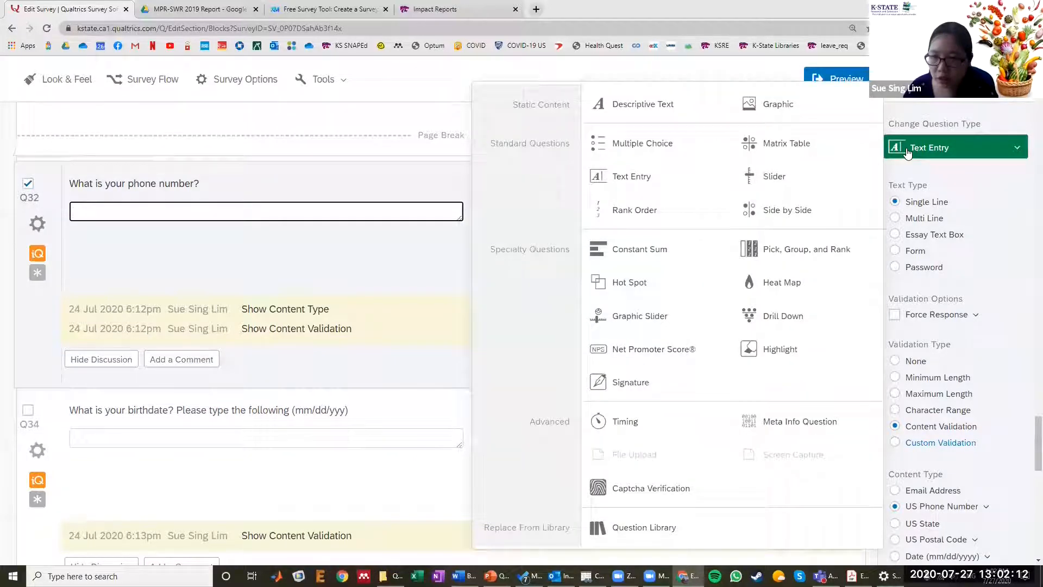
pyautogui.click(985, 178)
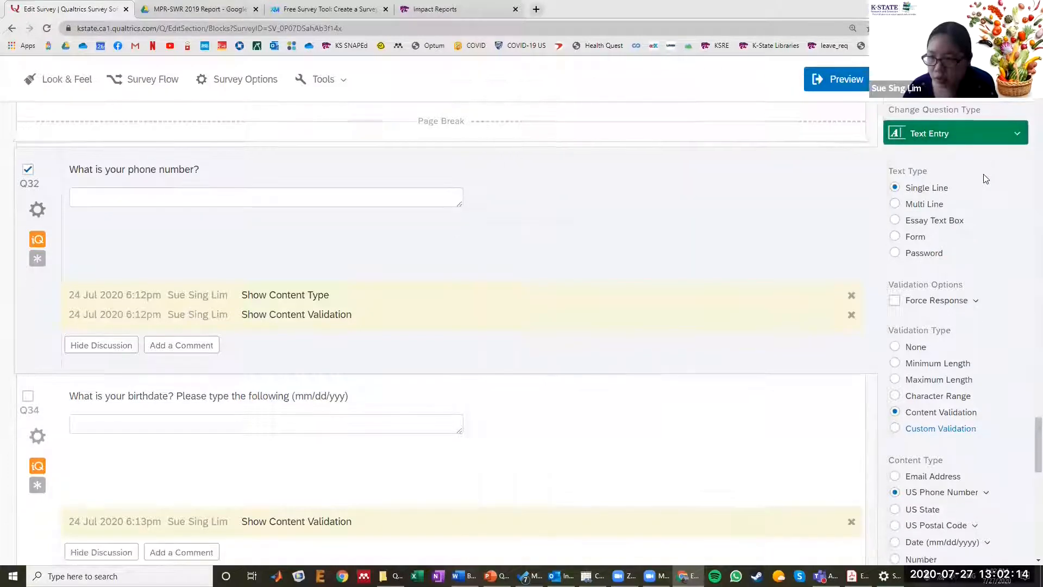
# - Go through the content validation types for the phone number question, from Email Address to US Postal Code, leaving US Postal Code selected
pyautogui.scroll(-2, 979, 178)
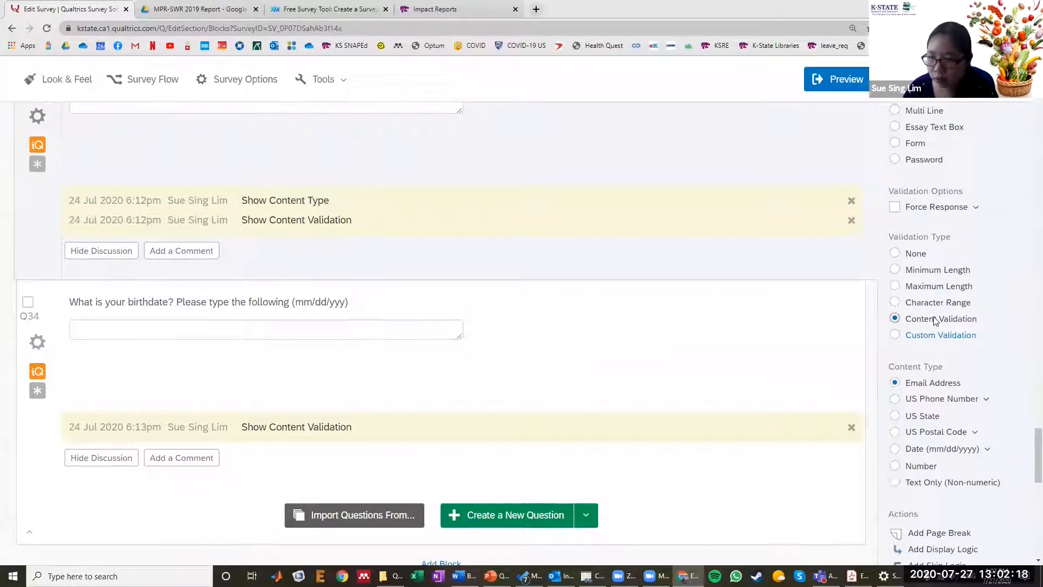
pyautogui.scroll(-2, 924, 304)
pyautogui.click(913, 277)
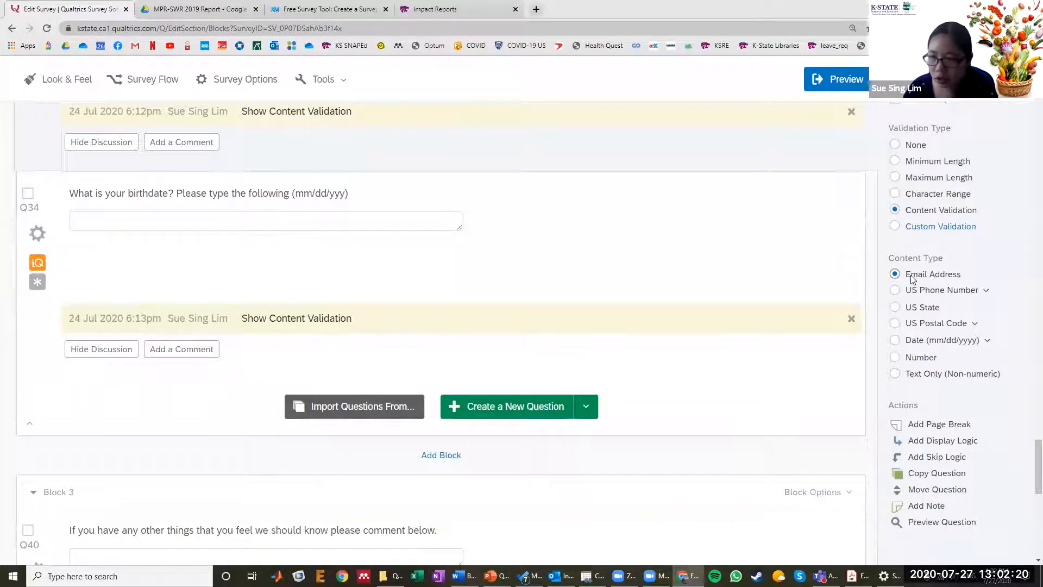
pyautogui.click(895, 291)
pyautogui.click(895, 307)
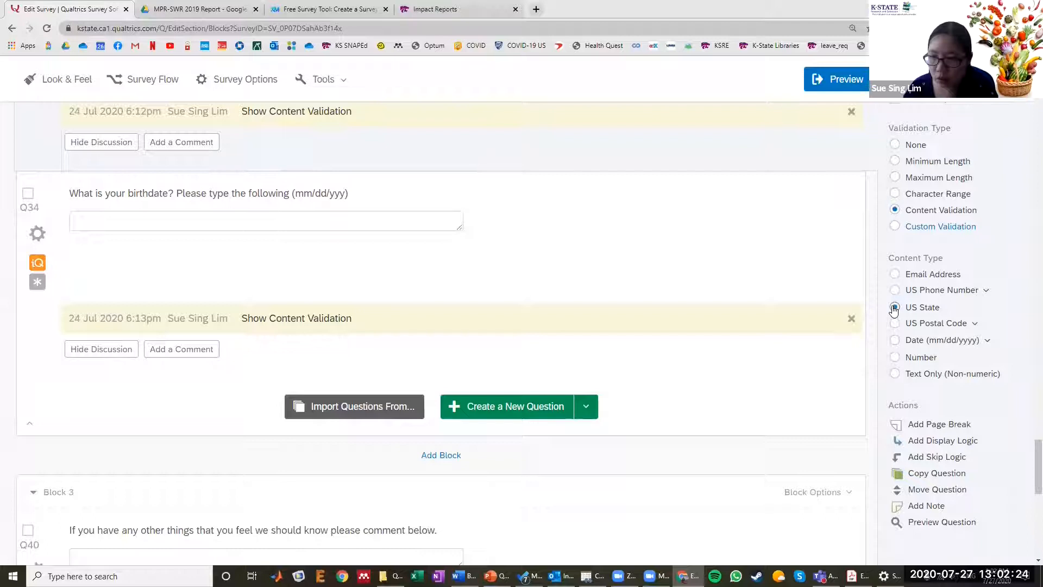
pyautogui.click(895, 323)
# - Select the birthdate question and set its content validation to the Date (mm/dd/yyyy) format
pyautogui.click(895, 340)
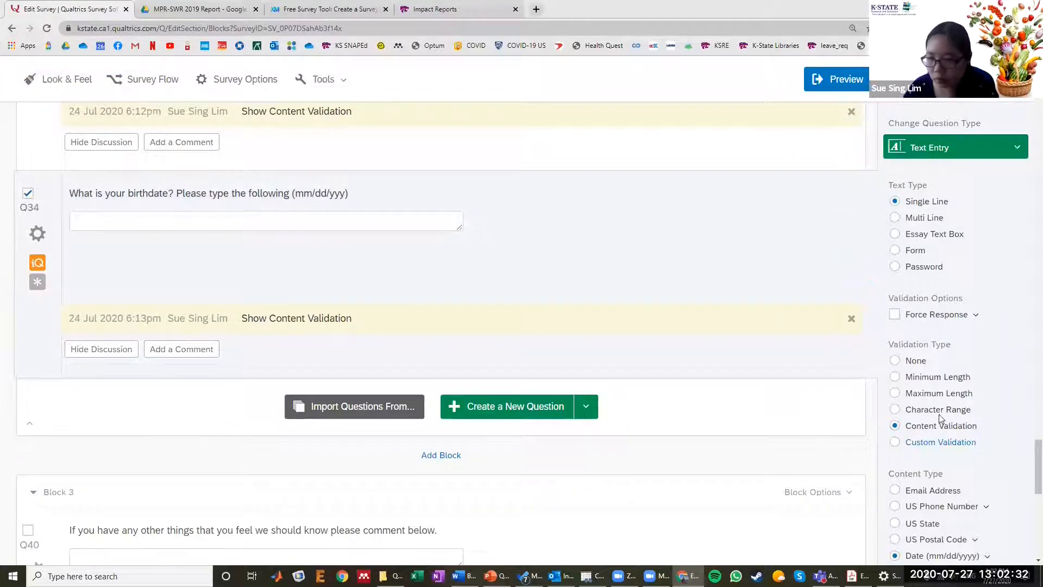
pyautogui.scroll(-3, 932, 391)
pyautogui.scroll(-1, 926, 374)
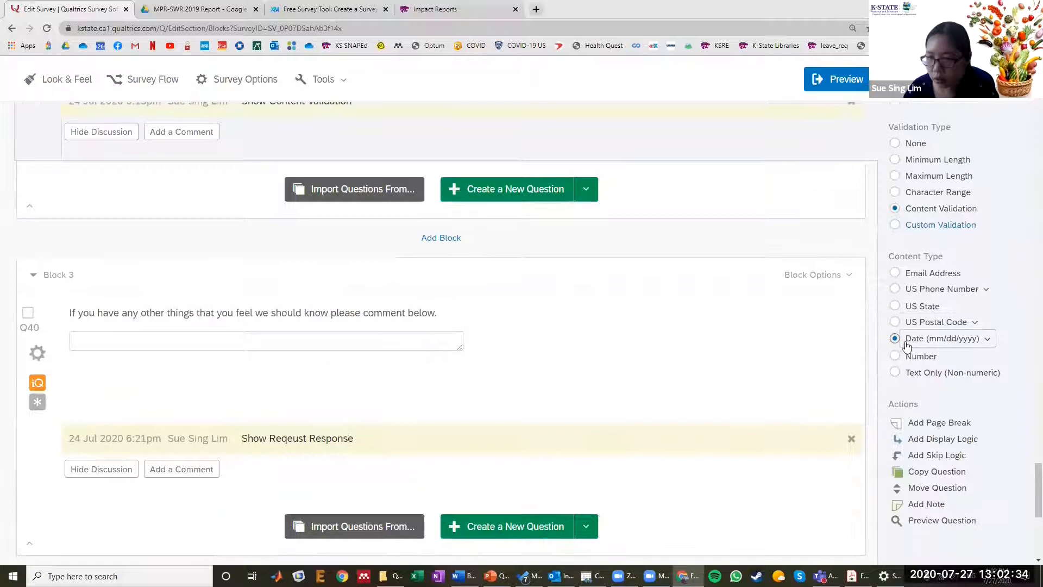
pyautogui.click(939, 341)
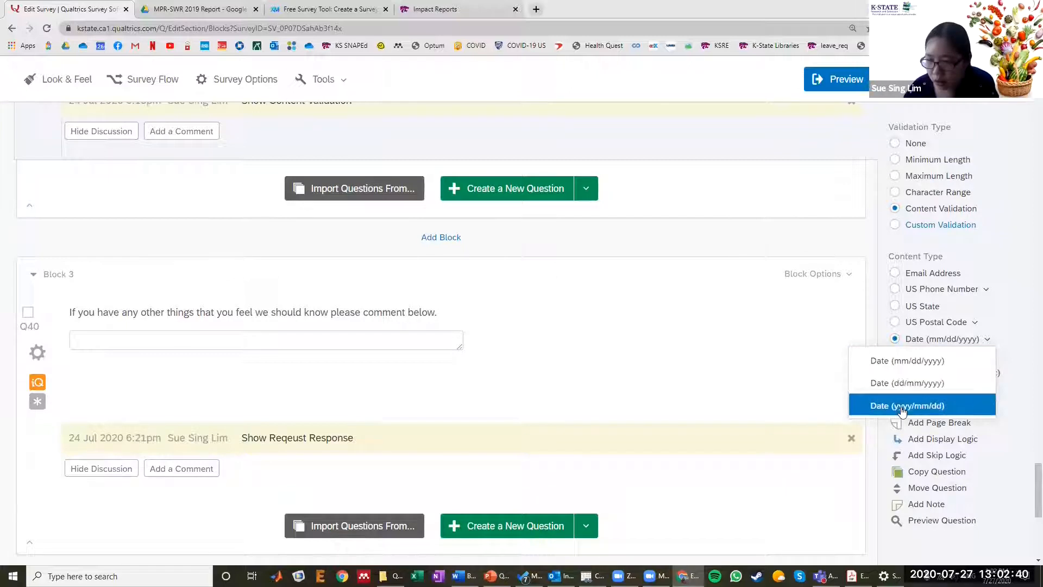
pyautogui.click(927, 360)
pyautogui.scroll(8, 701, 317)
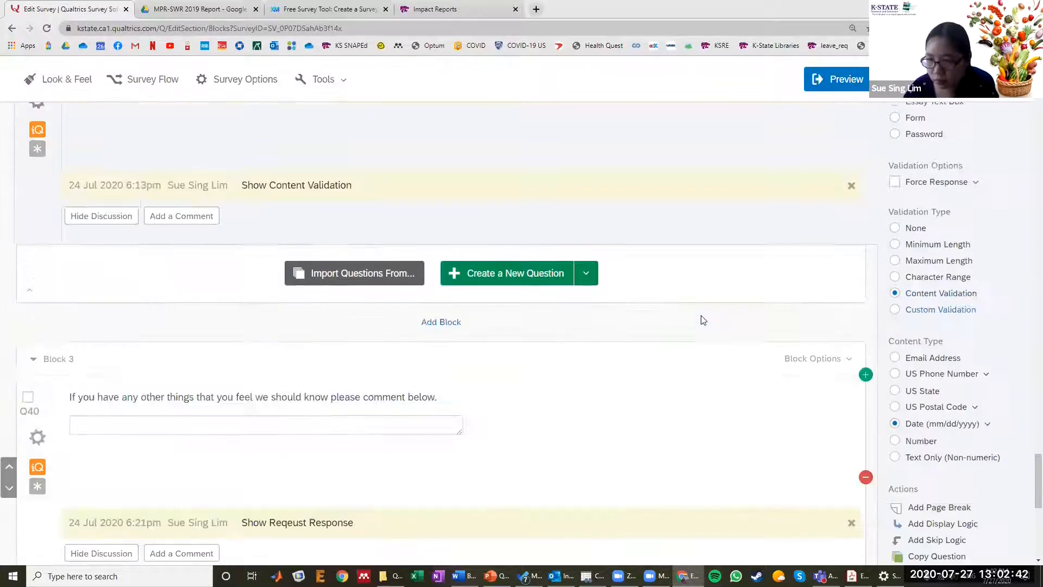
# - Return to the phone number question and examine its validation and content type settings
pyautogui.click(701, 319)
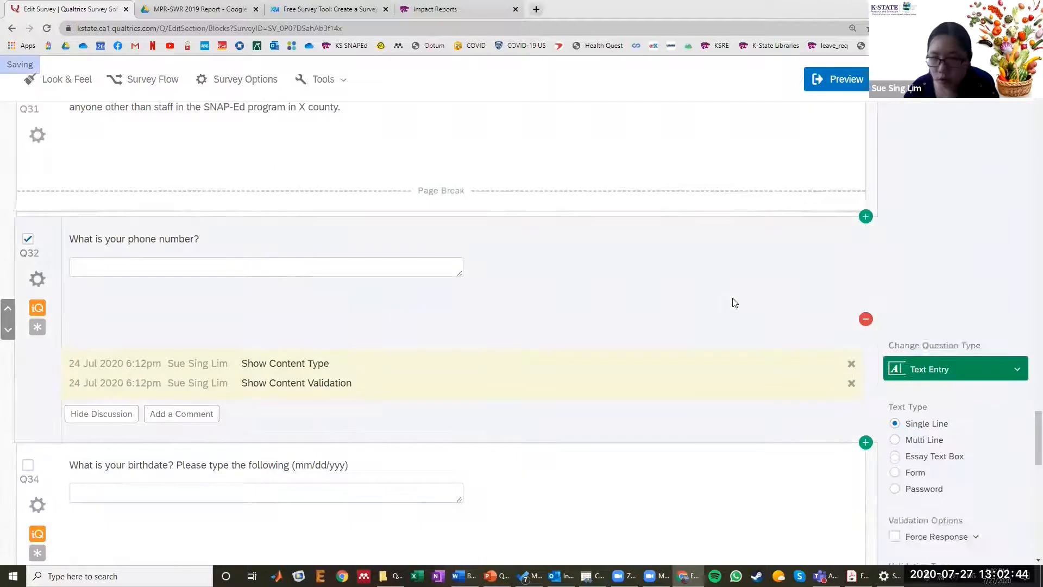
pyautogui.scroll(-2, 559, 239)
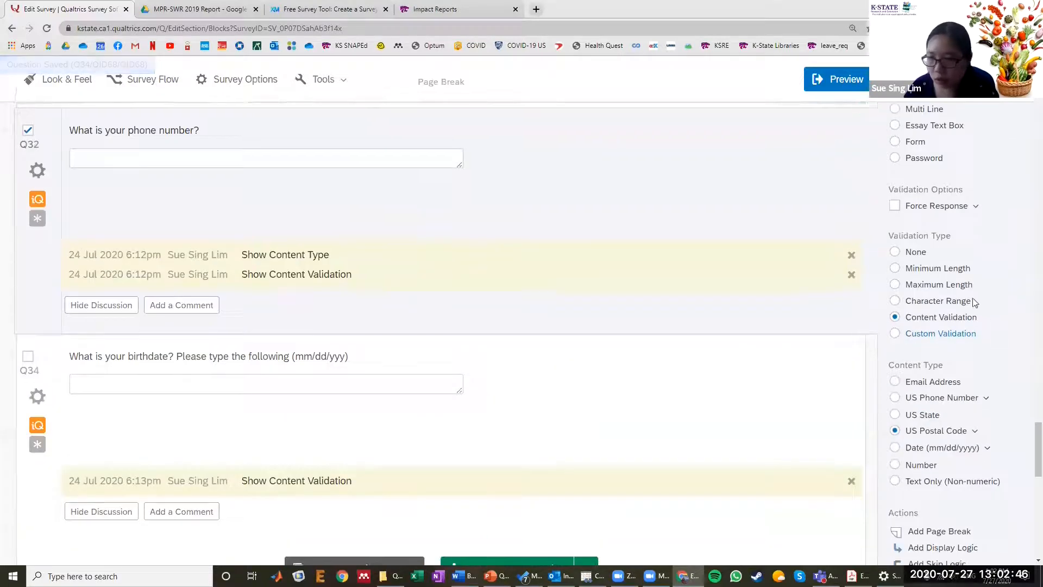
pyautogui.scroll(-2, 948, 314)
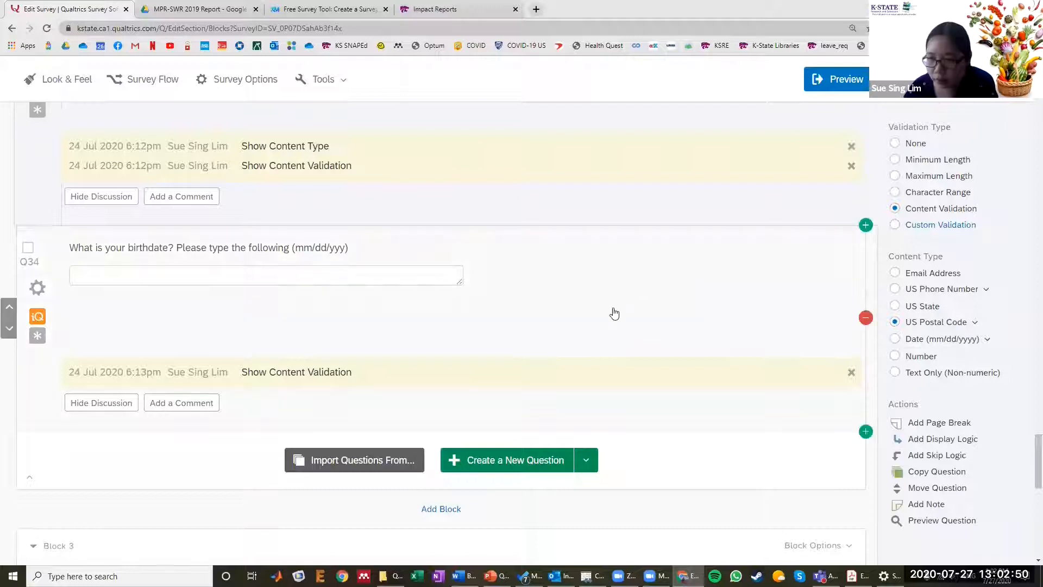
pyautogui.scroll(4, 538, 282)
pyautogui.click(427, 273)
pyautogui.scroll(-5, 626, 273)
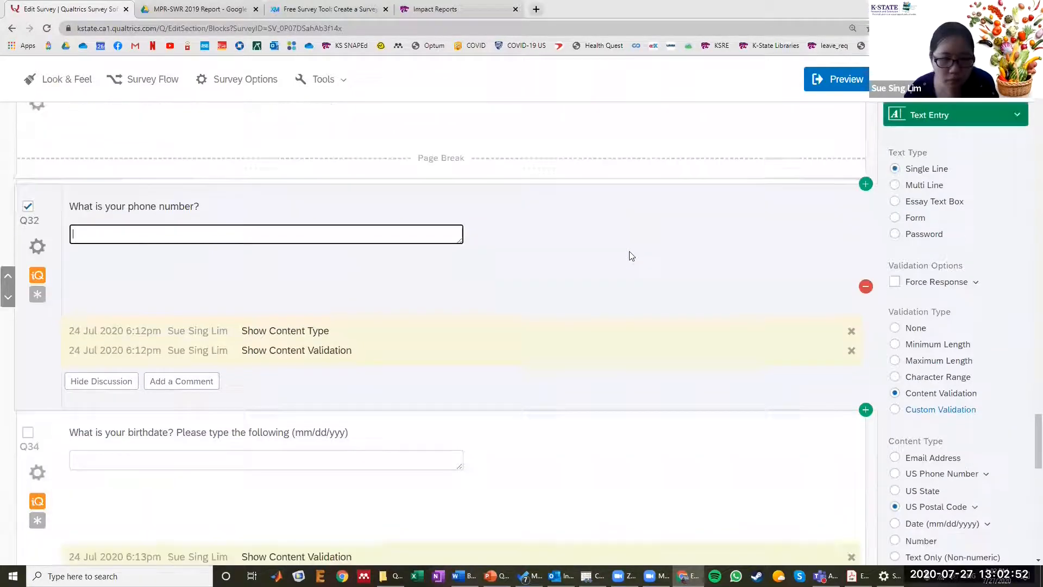
# - View the ExpertReview recommendations for the phone number question, leaving them unapplied, and close them
pyautogui.scroll(3, 20, 172)
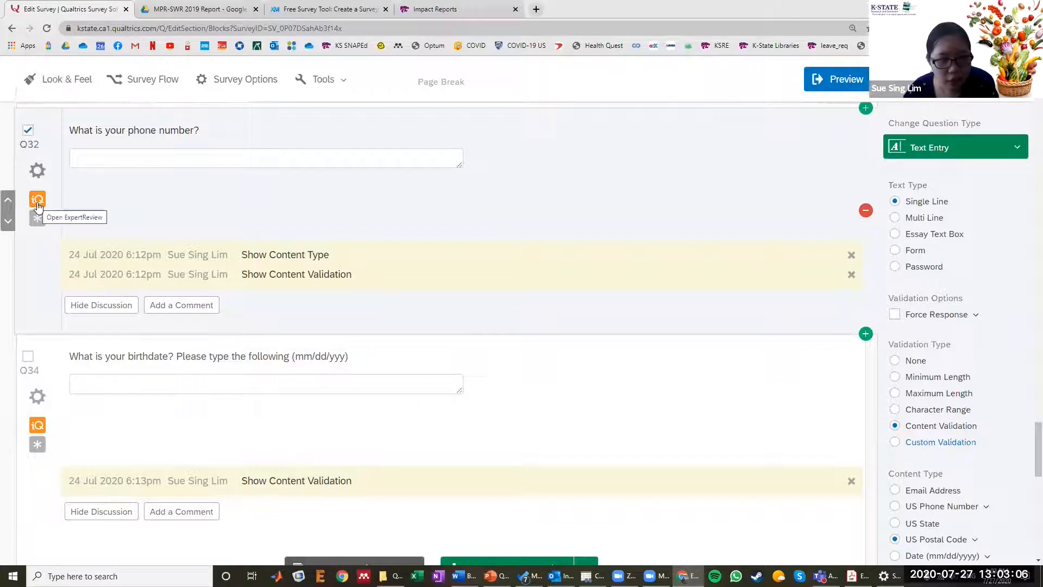
pyautogui.click(38, 205)
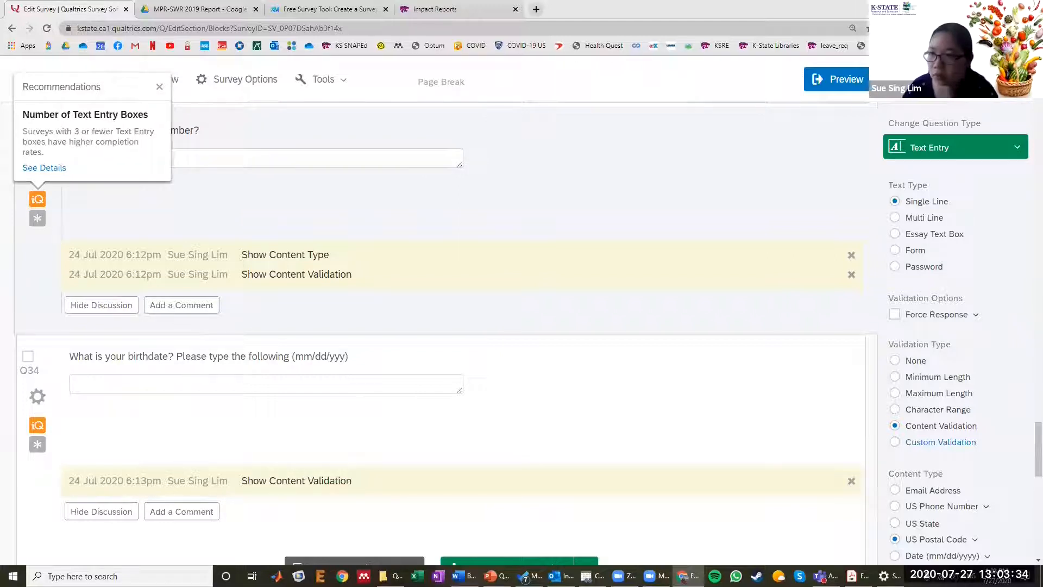
pyautogui.click(178, 210)
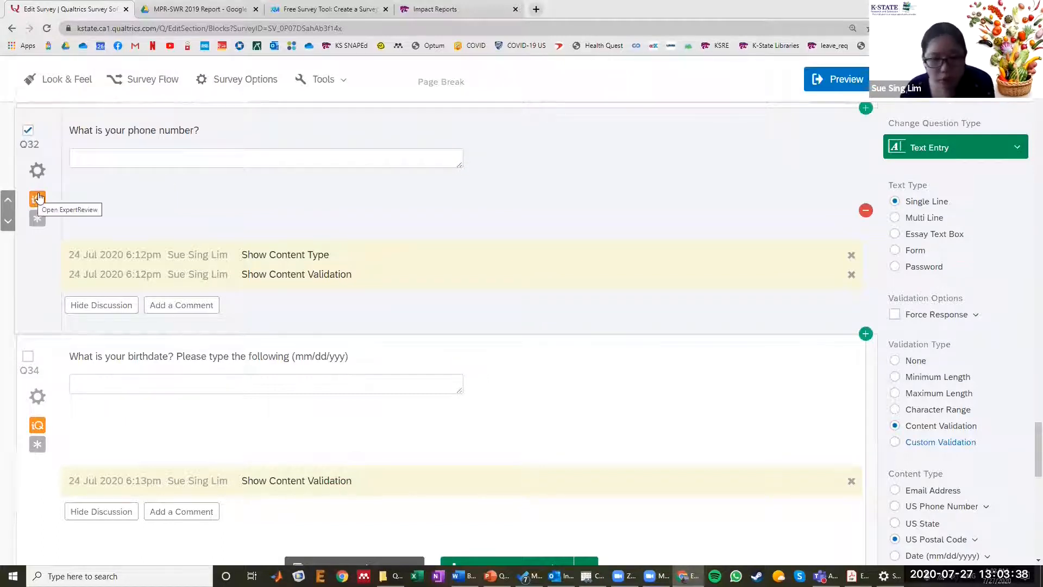
# - Select the comment question in Block 3 and examine its wording, answer box and Request Response validation
pyautogui.scroll(-3, 36, 199)
pyautogui.scroll(-6, 38, 198)
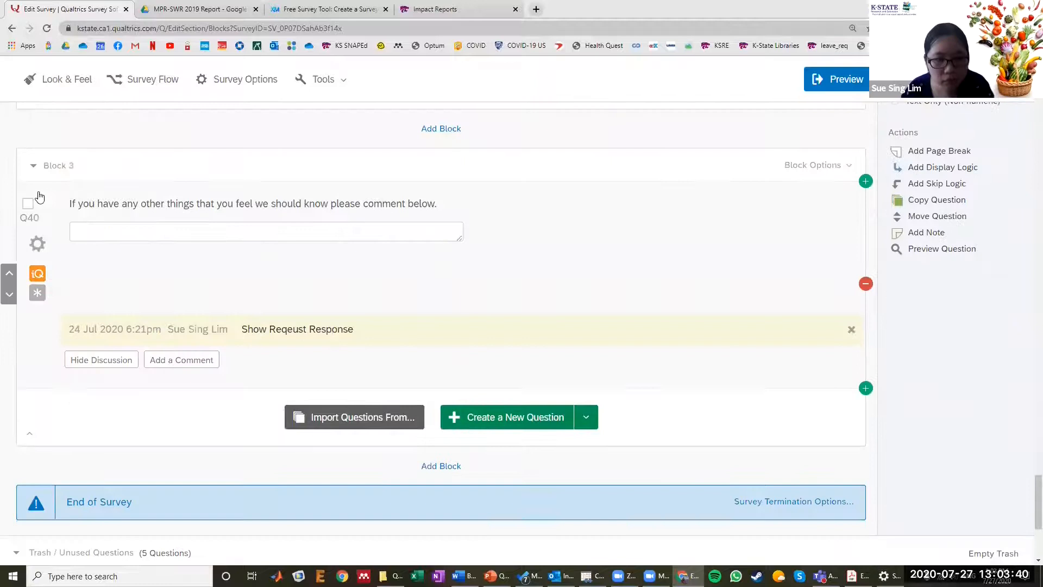
pyautogui.click(104, 205)
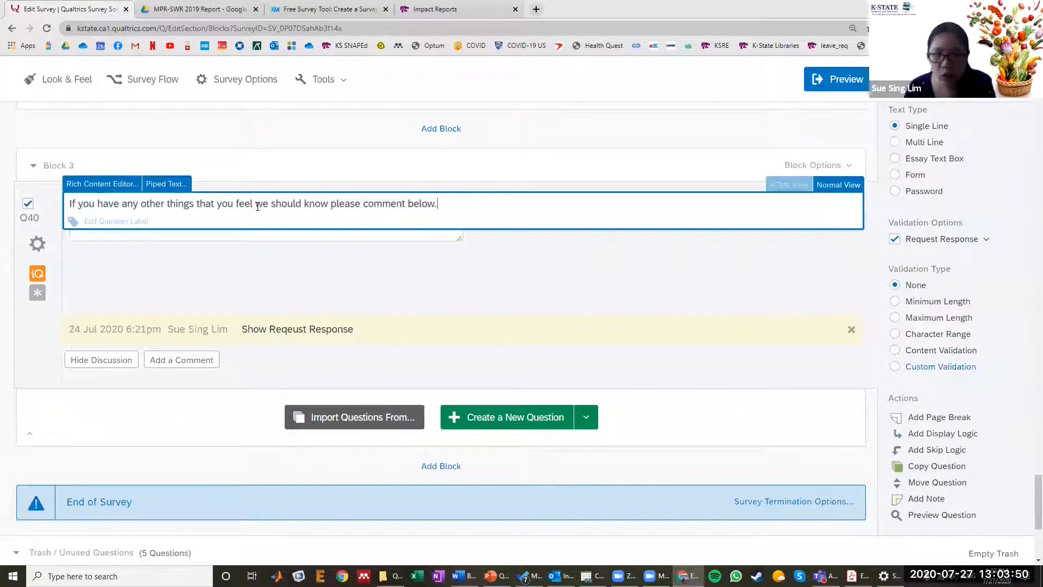
pyautogui.click(272, 271)
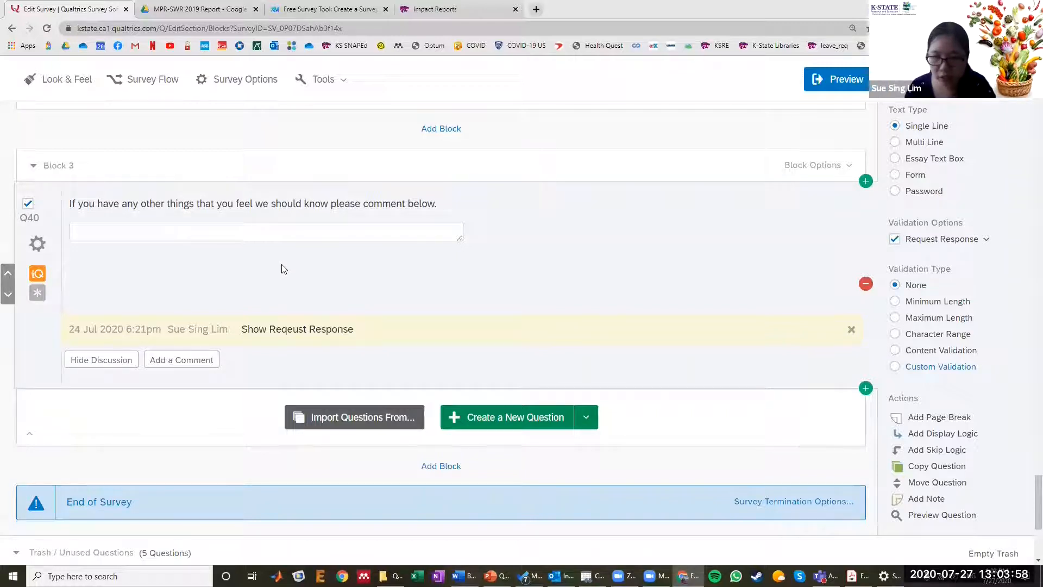
pyautogui.click(275, 233)
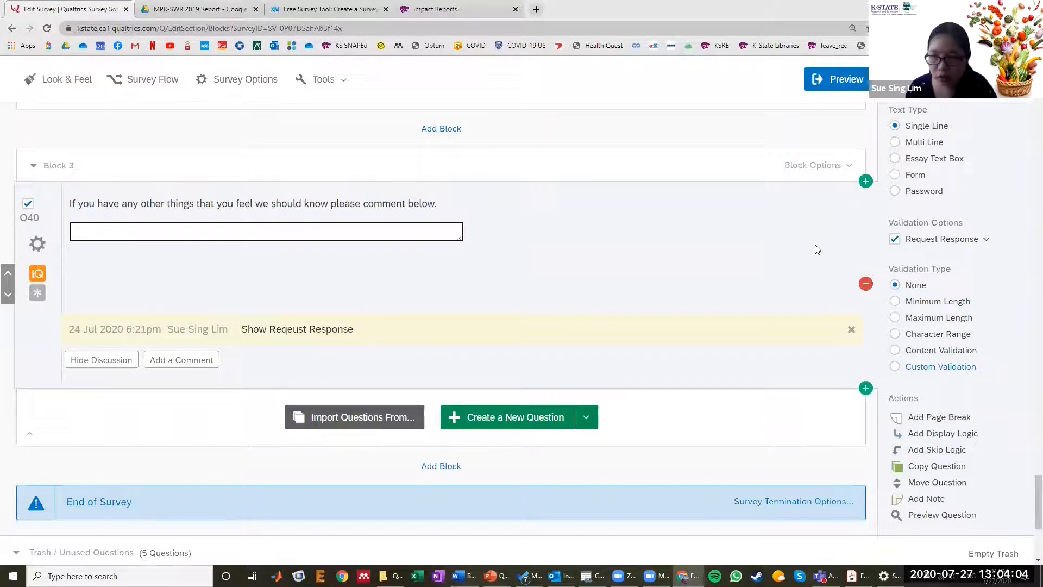
pyautogui.scroll(3, 842, 248)
pyautogui.scroll(-3, 213, 251)
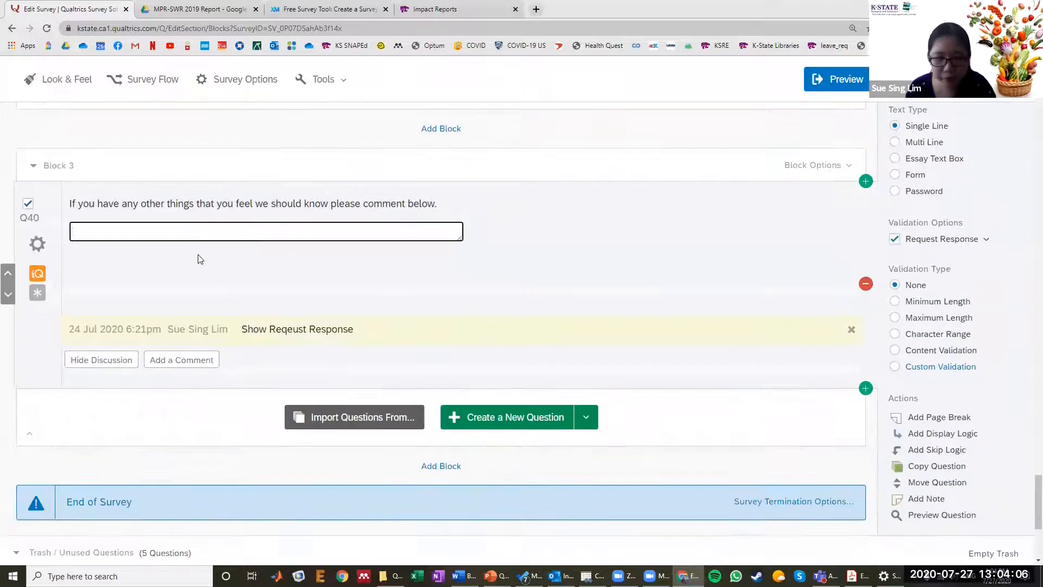
pyautogui.scroll(-2, 198, 264)
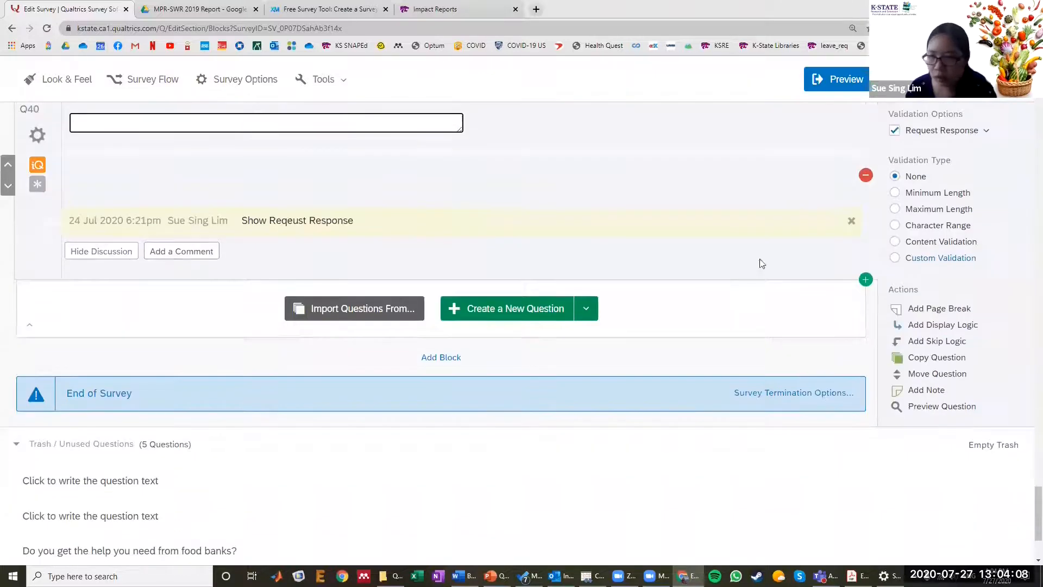
# - Turn off Request Response for the comment question in Block 3
pyautogui.scroll(2, 759, 259)
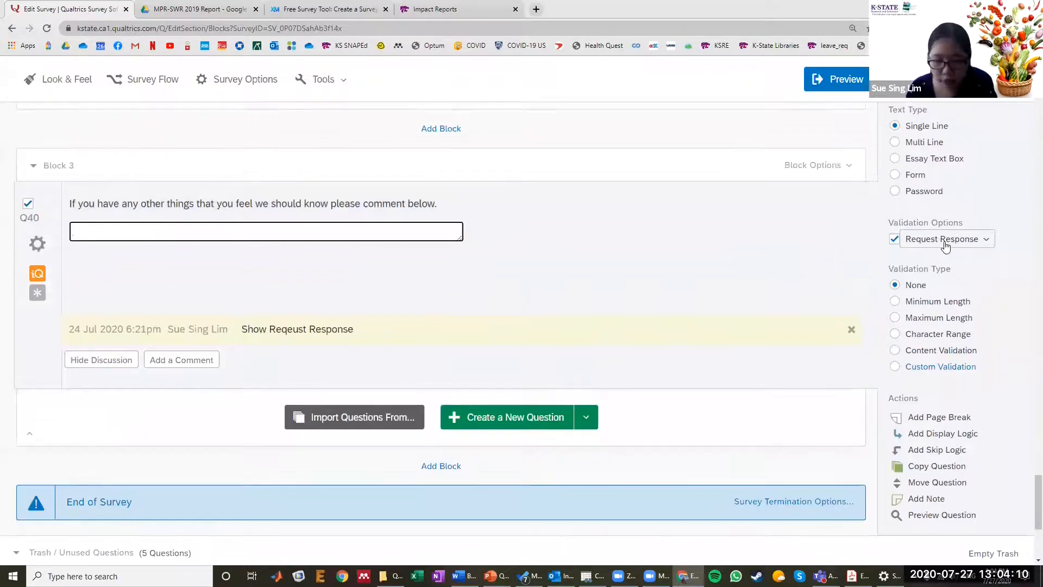
pyautogui.click(896, 242)
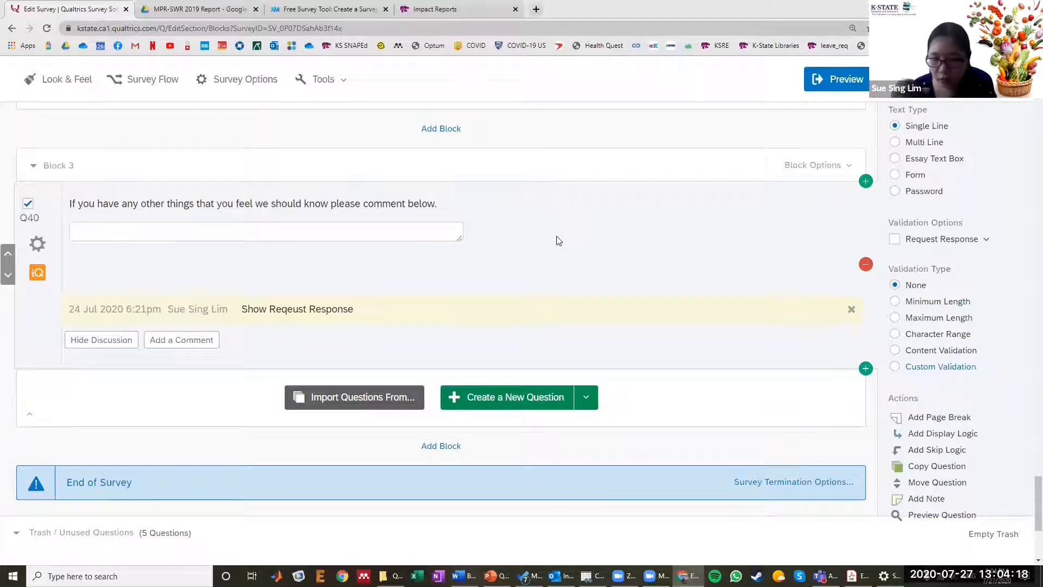
pyautogui.scroll(-4, 557, 239)
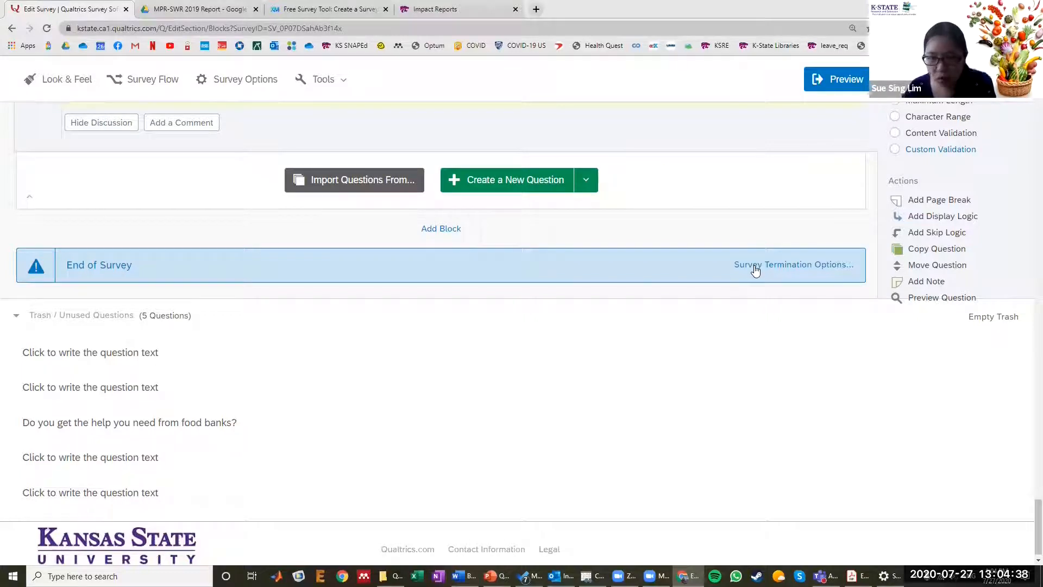
# - Open the survey options and replace the survey title with "X county info gathering"
pyautogui.click(233, 91)
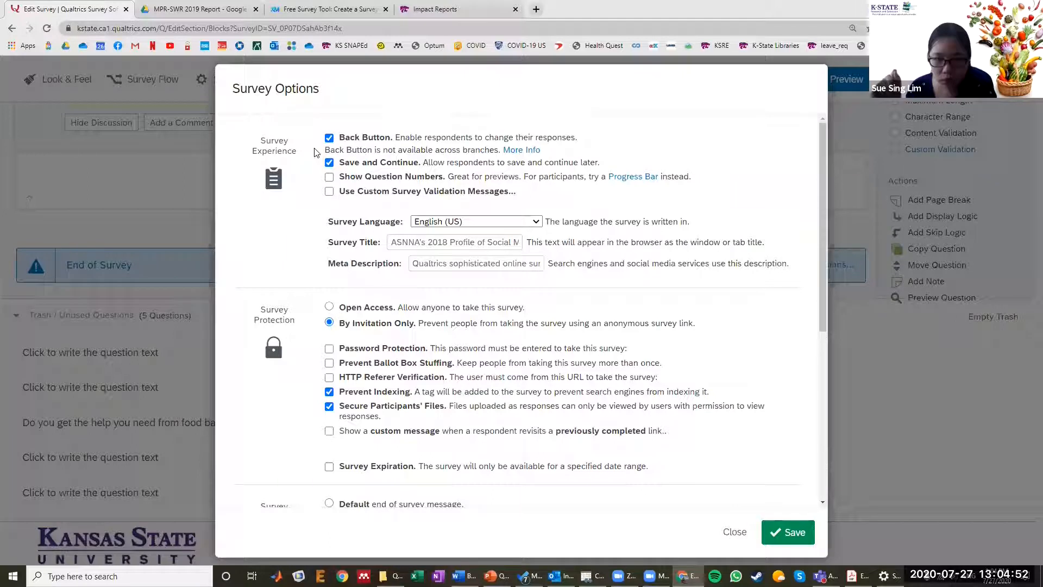
pyautogui.scroll(-1, 315, 153)
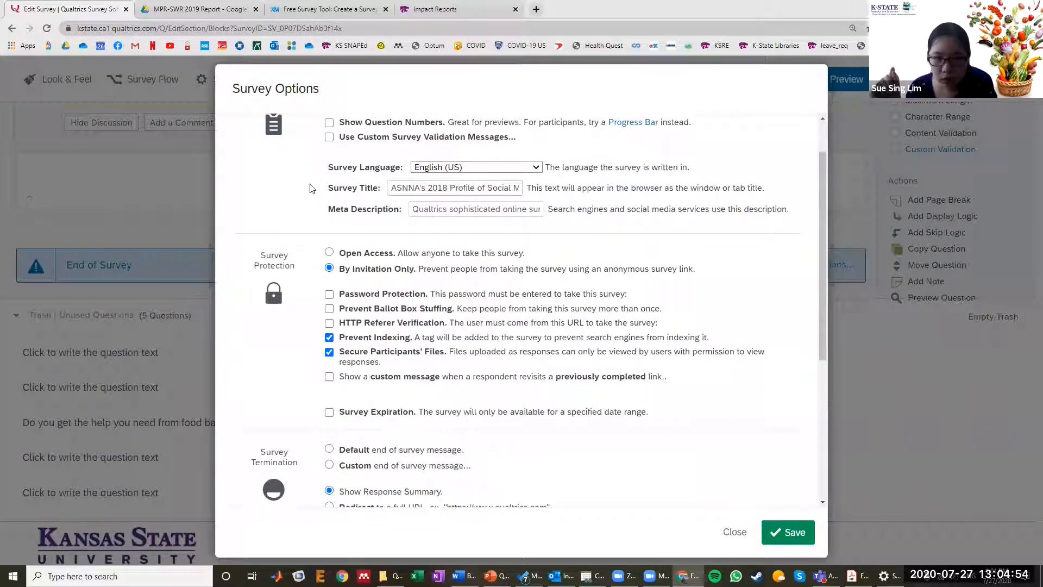
pyautogui.moveTo(327, 191); pyautogui.dragTo(389, 188)
pyautogui.tripleClick(390, 188)
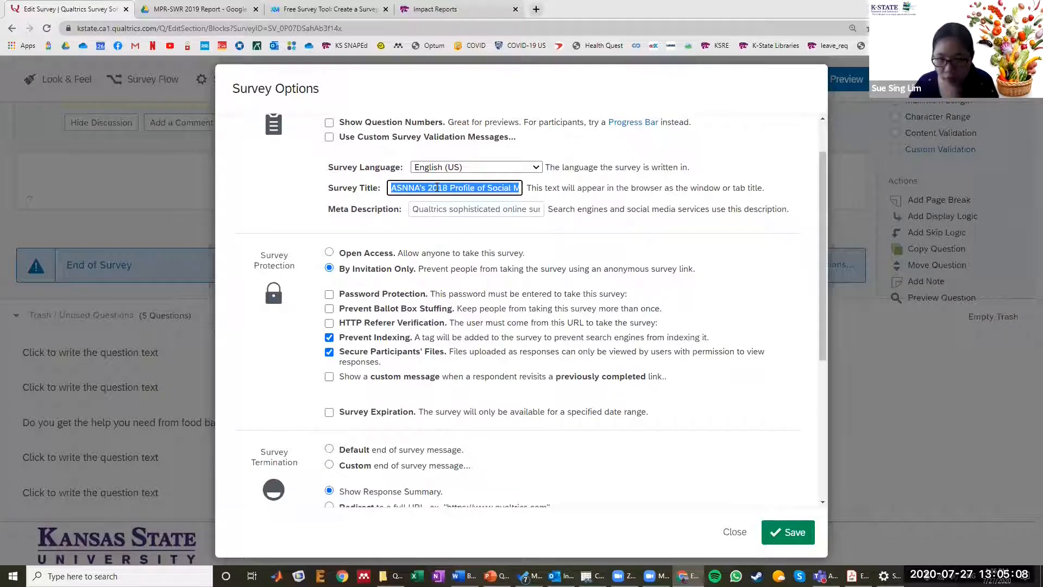
pyautogui.write('X county in')
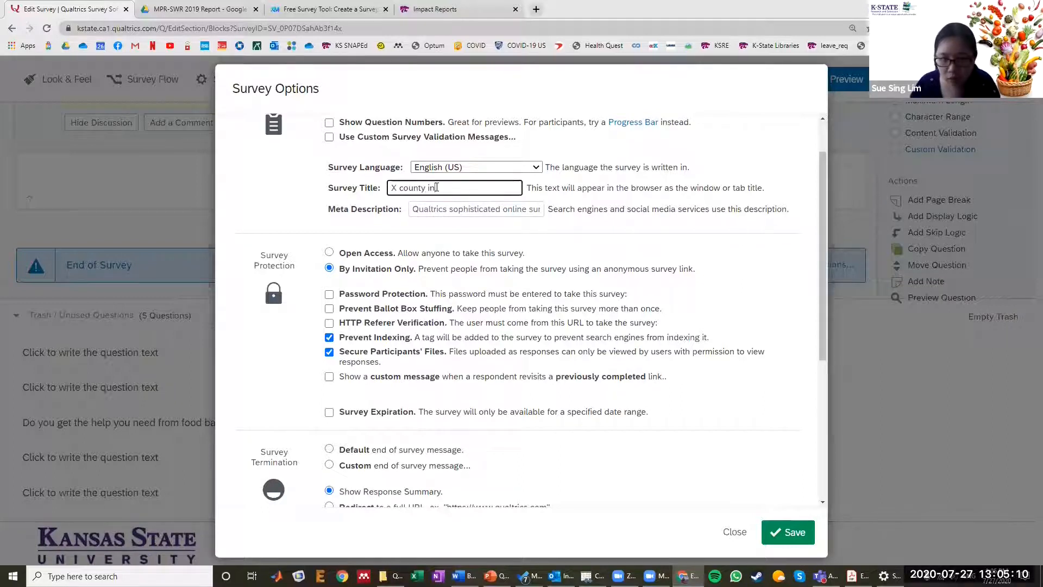
pyautogui.write('to gathering')
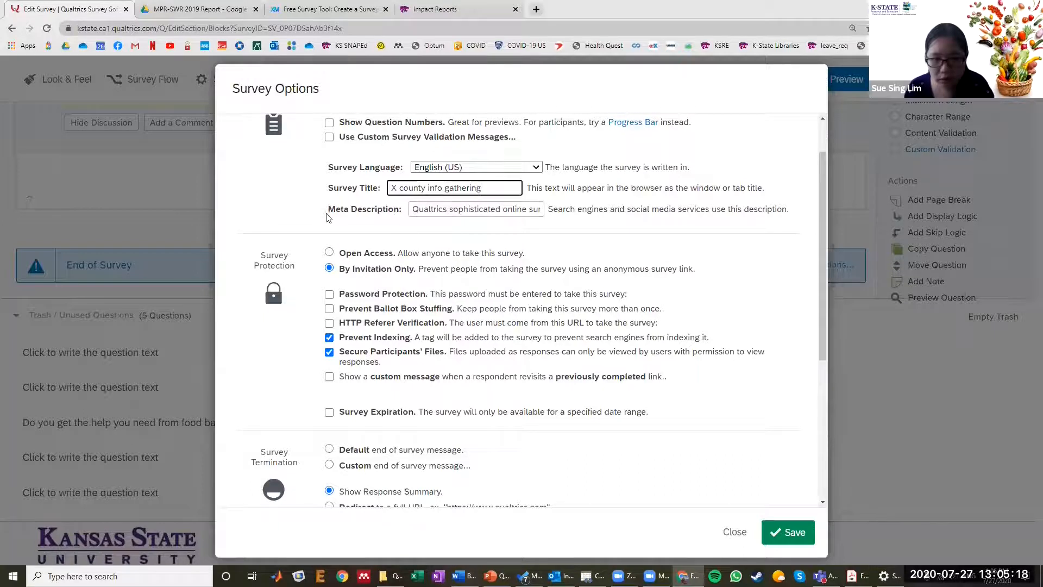
# - Change the survey protection from By Invitation Only to Open Access so anyone can take the survey
pyautogui.scroll(-2, 346, 151)
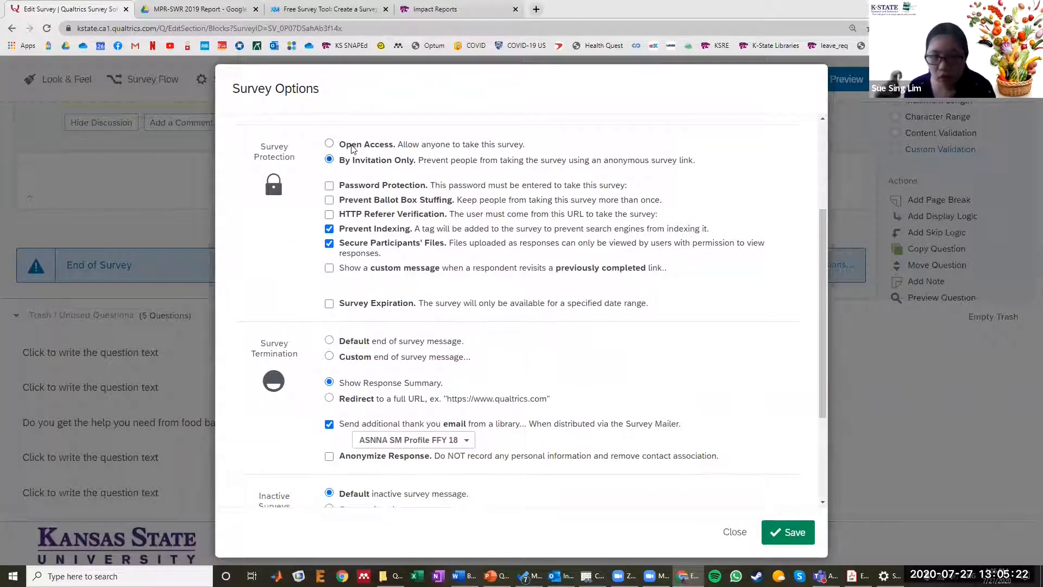
pyautogui.click(352, 147)
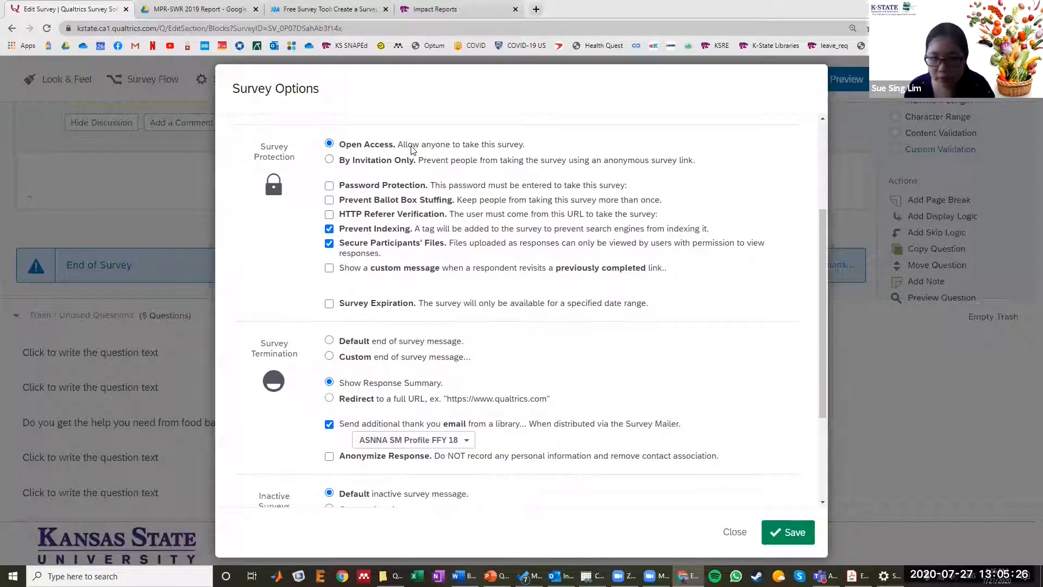
pyautogui.click(361, 162)
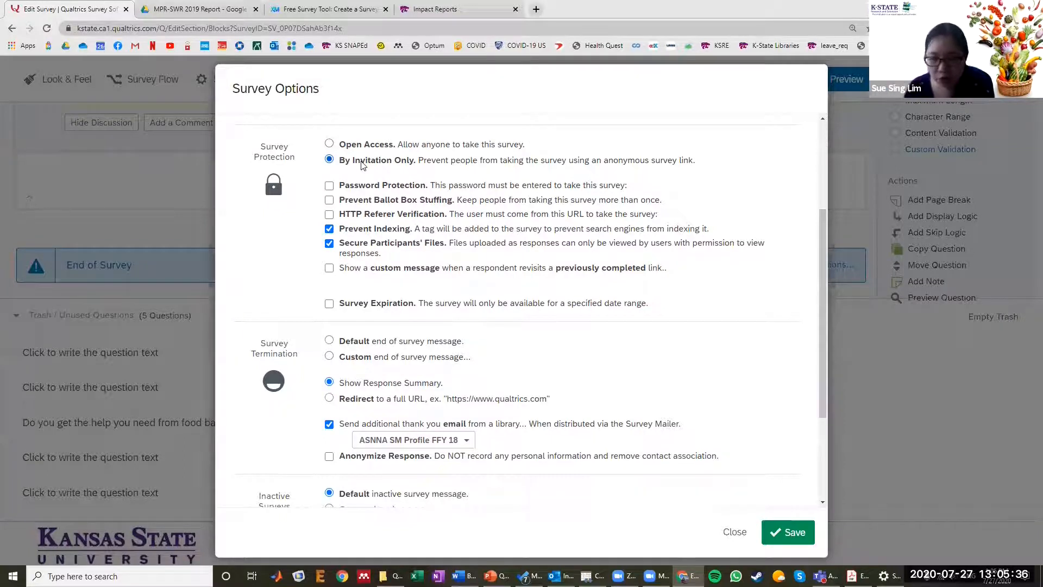
pyautogui.click(362, 146)
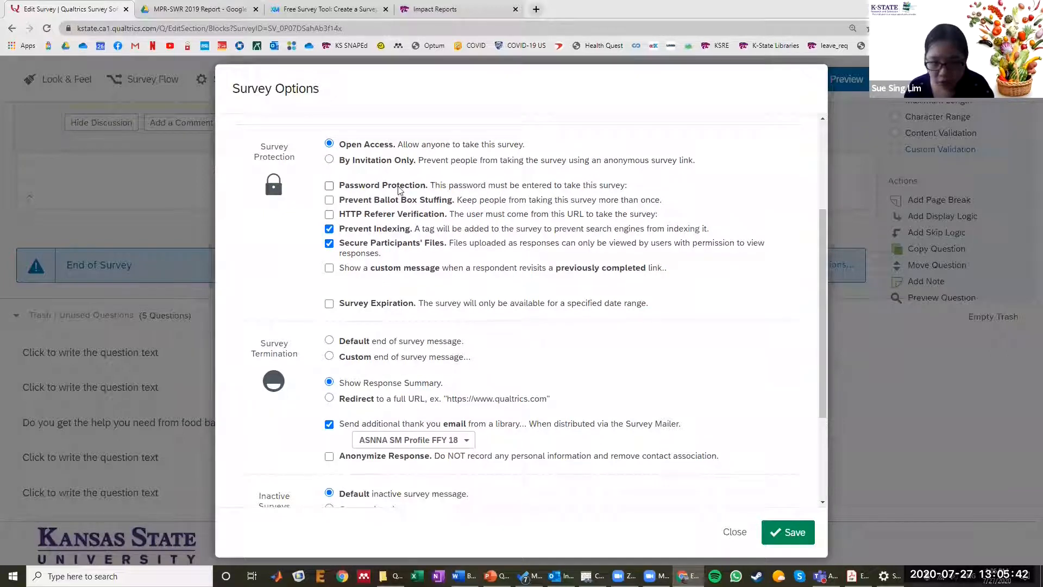
# - Turn on Survey Expiration to limit the survey's availability to a specified date range
pyautogui.scroll(-1, 399, 190)
pyautogui.scroll(1, 367, 187)
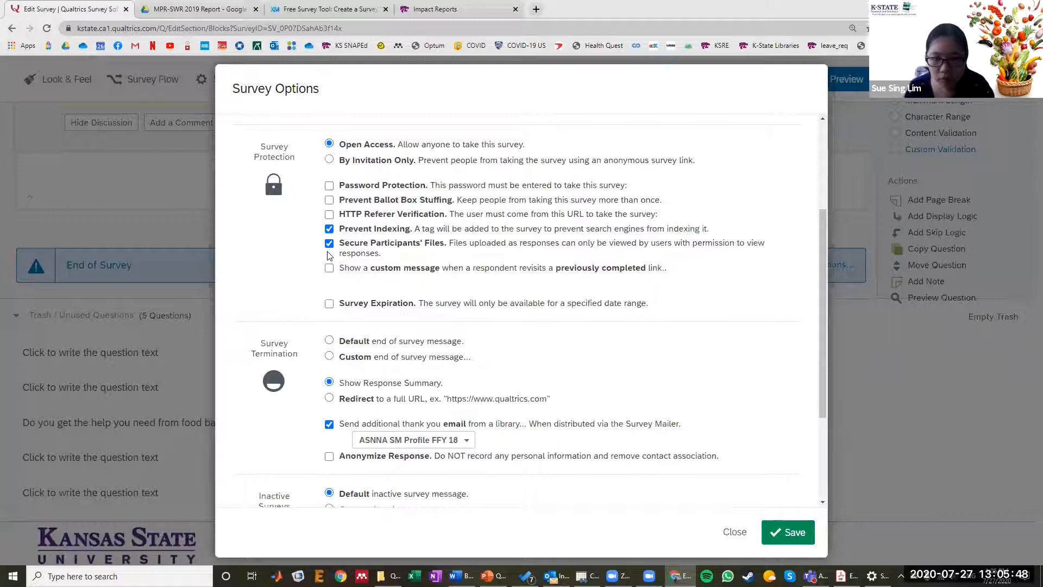
pyautogui.scroll(-2, 347, 206)
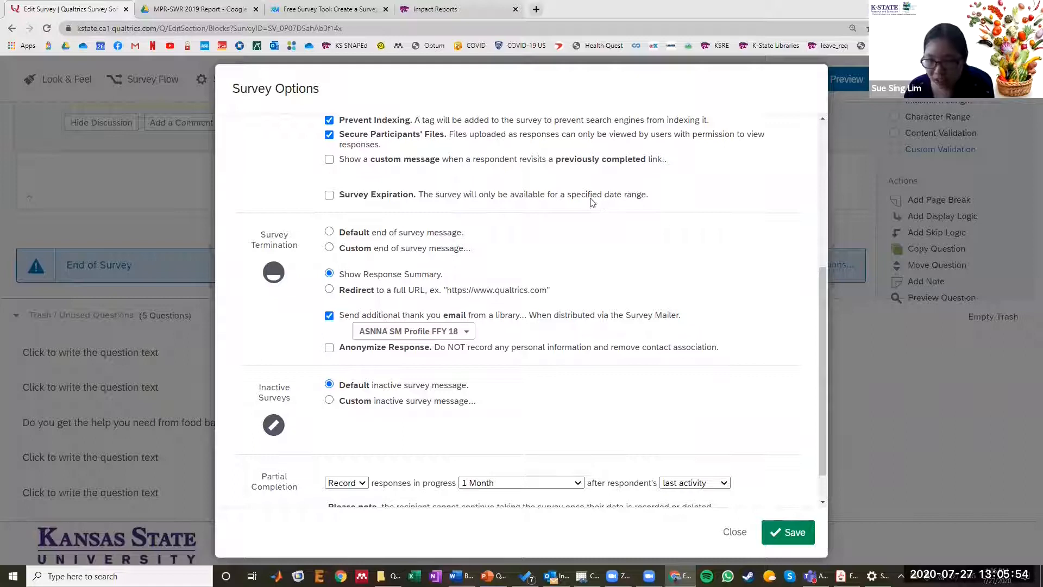
pyautogui.click(329, 196)
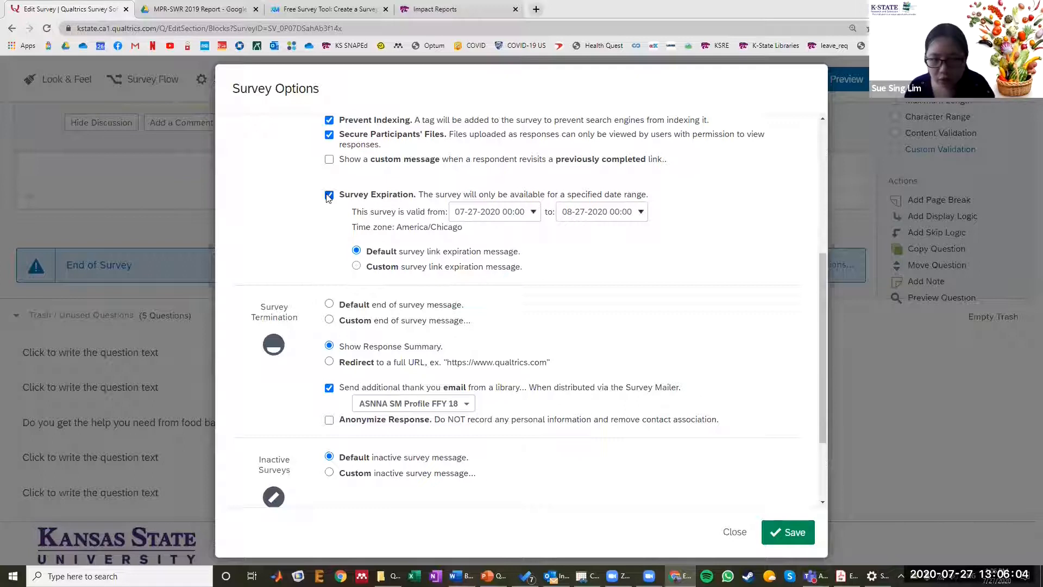
# - Try the default end of survey message under Survey Termination, and return the choice to Show Response Summary
pyautogui.scroll(-1, 307, 198)
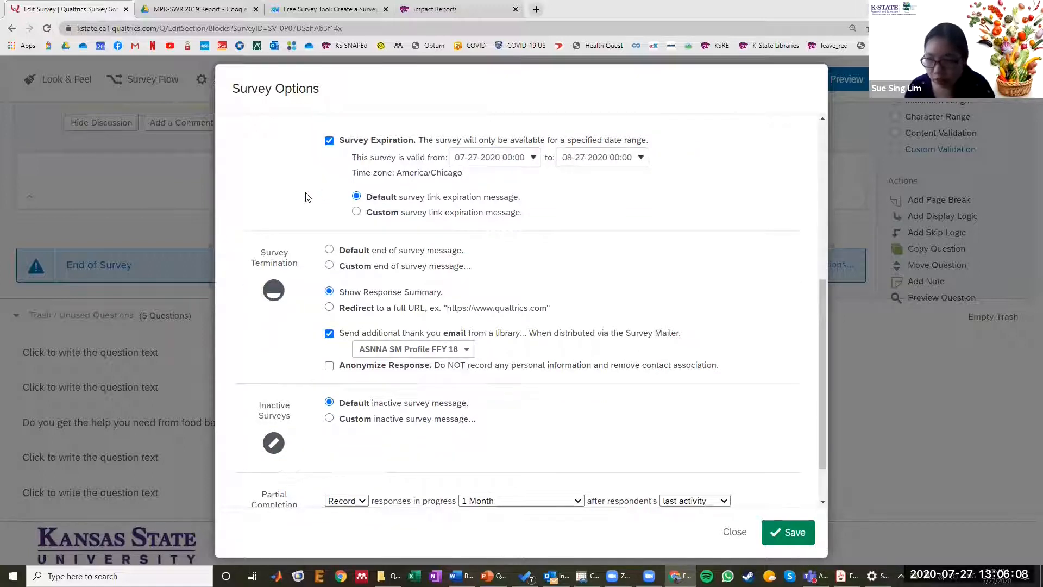
pyautogui.scroll(-1, 308, 198)
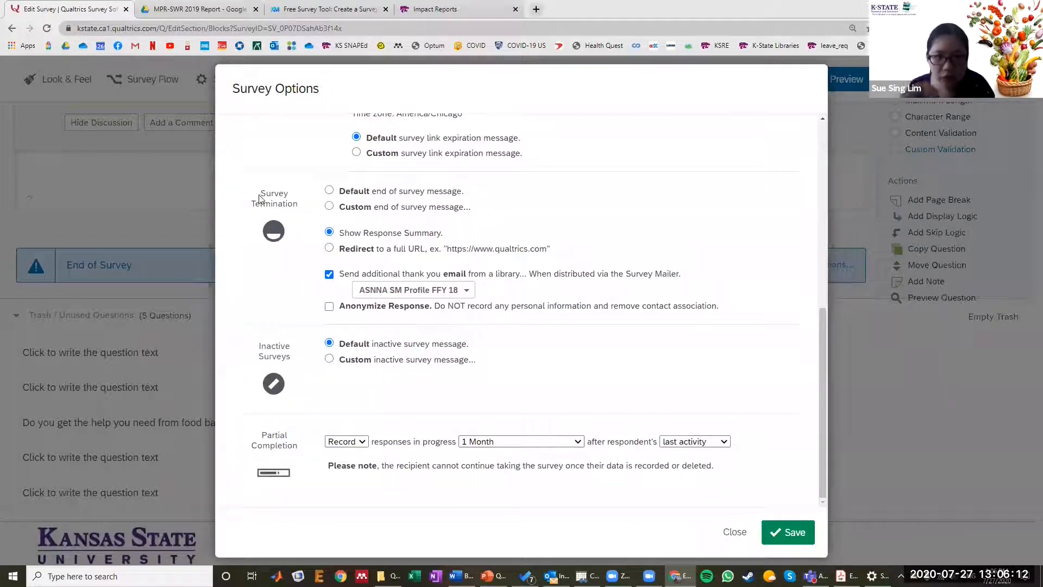
pyautogui.moveTo(260, 190); pyautogui.dragTo(308, 216)
pyautogui.click(329, 235)
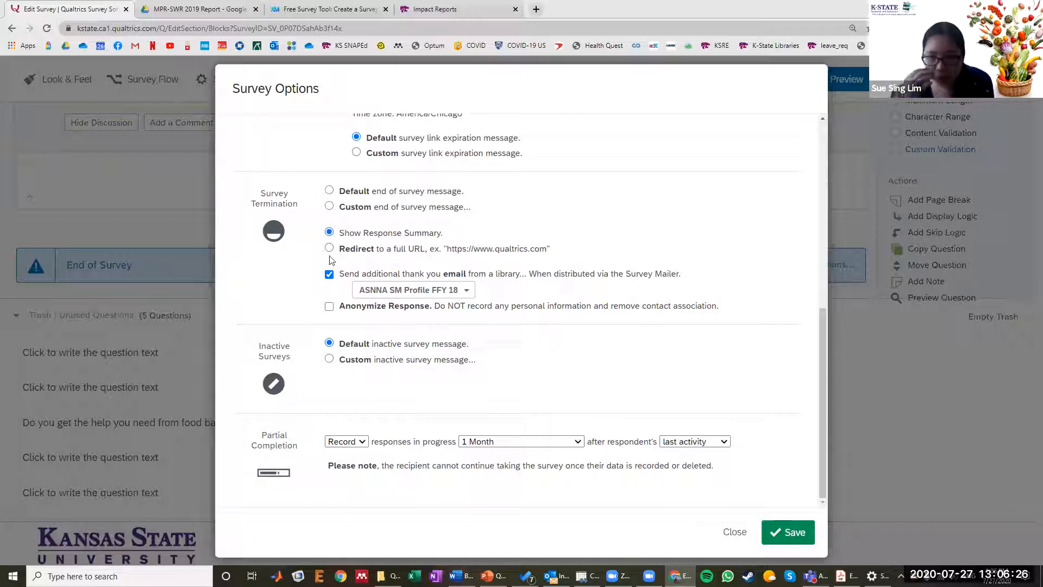
pyautogui.moveTo(337, 233); pyautogui.dragTo(446, 237)
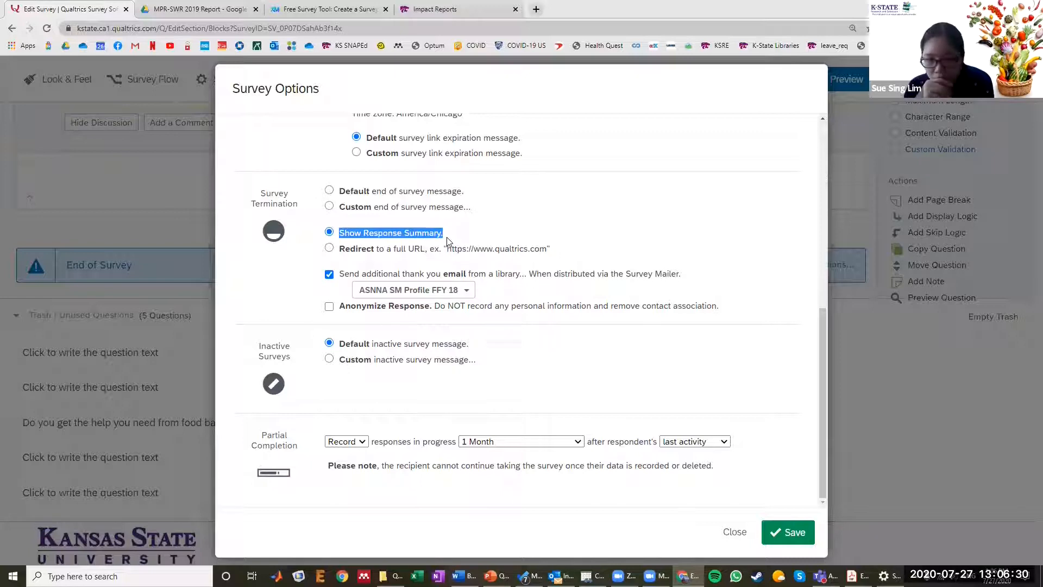
pyautogui.click(340, 192)
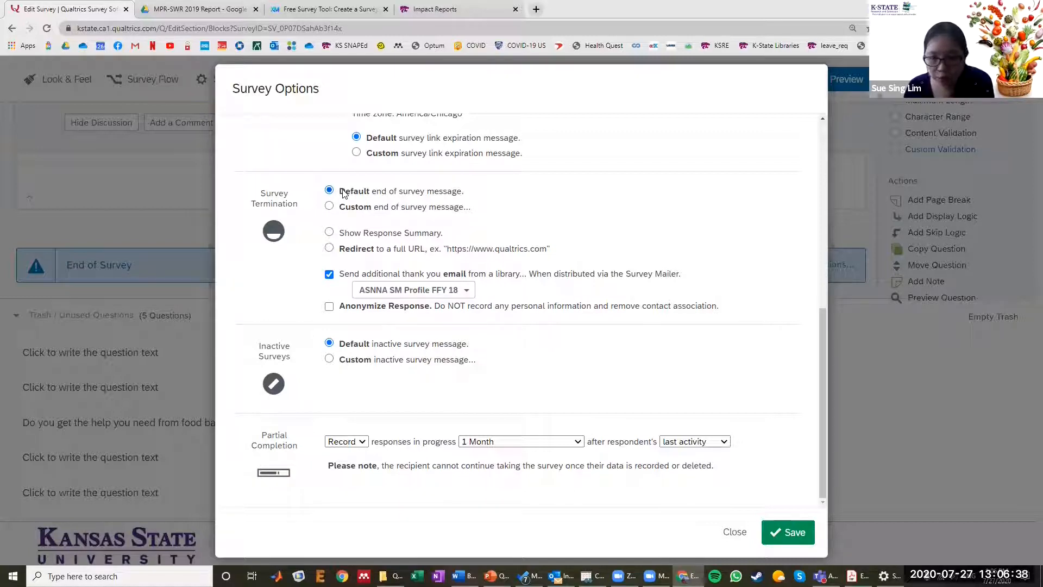
pyautogui.click(343, 235)
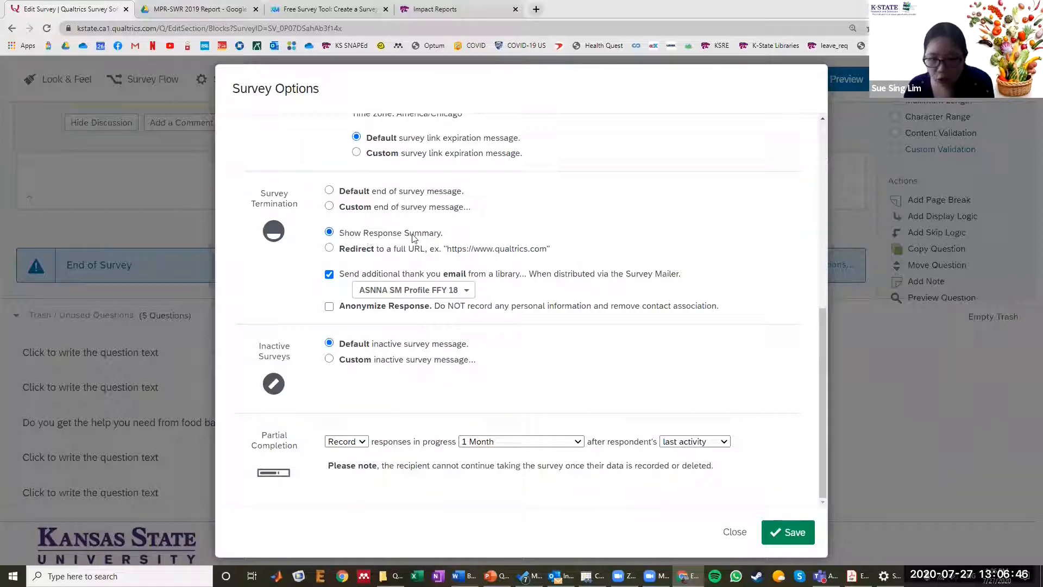
# - Turn off the additional thank you email, review the remaining settings, and save the survey options
pyautogui.click(329, 274)
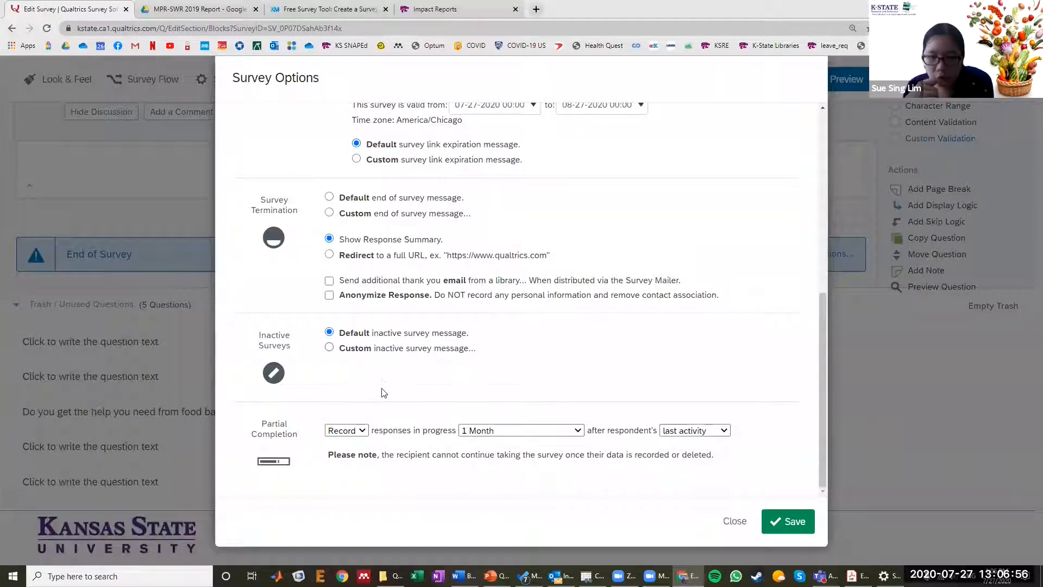
pyautogui.scroll(3, 383, 394)
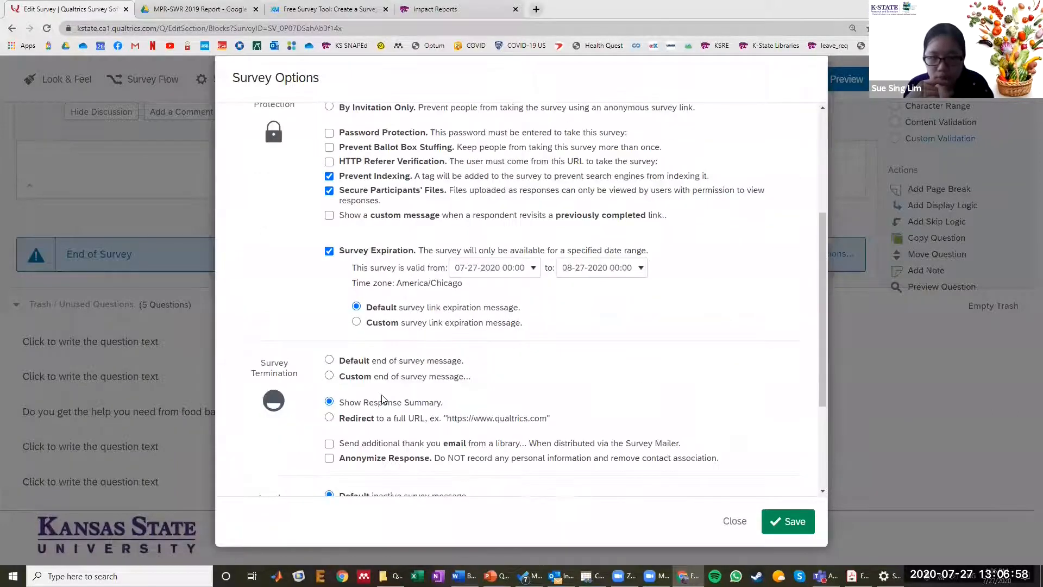
pyautogui.scroll(2, 382, 400)
pyautogui.scroll(-8, 762, 458)
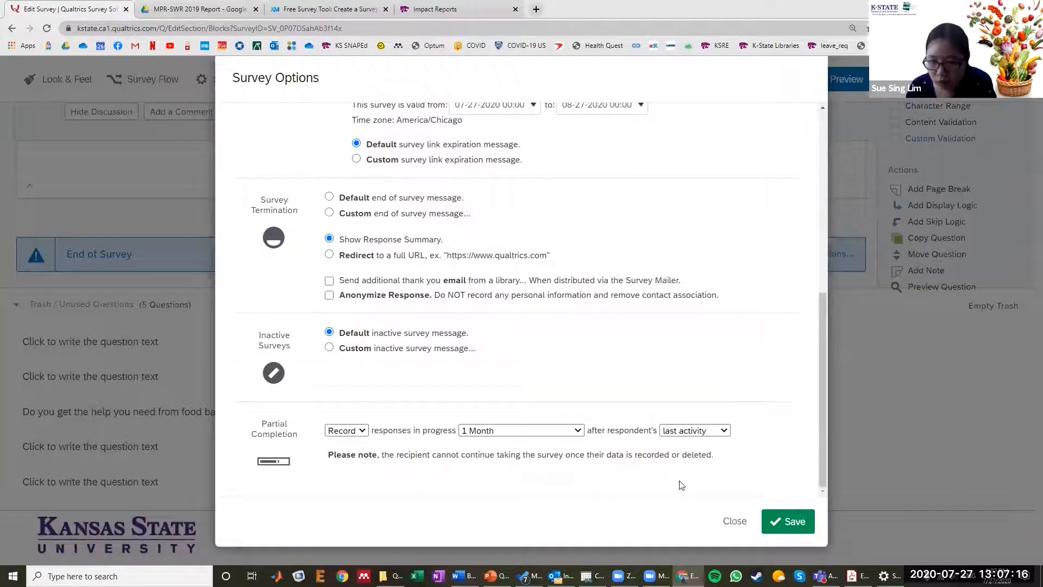
pyautogui.click(778, 525)
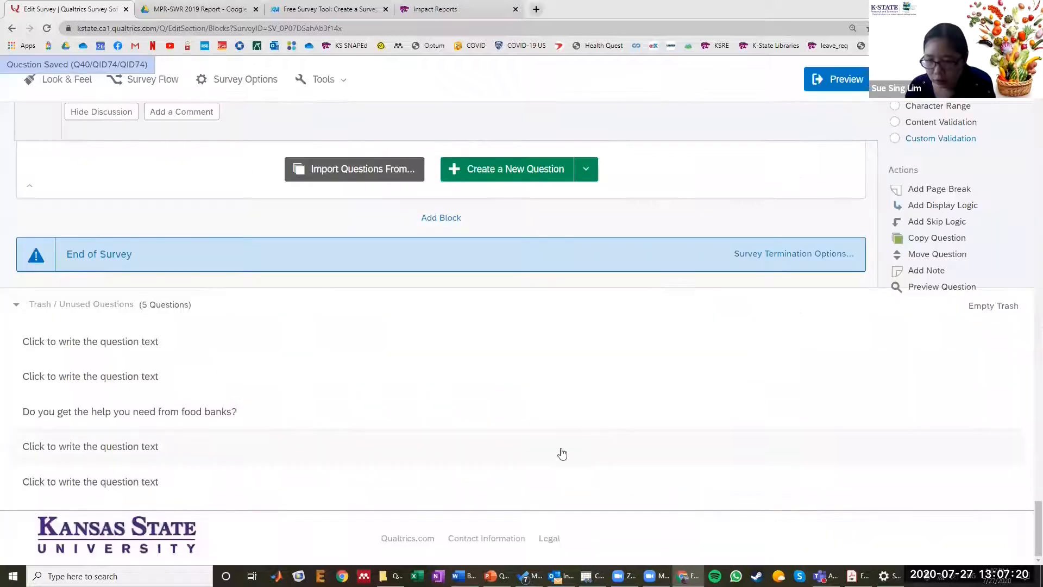
# - Return to the beginning of the survey and open the project's collaboration settings
pyautogui.click(550, 372)
pyautogui.press('Home')
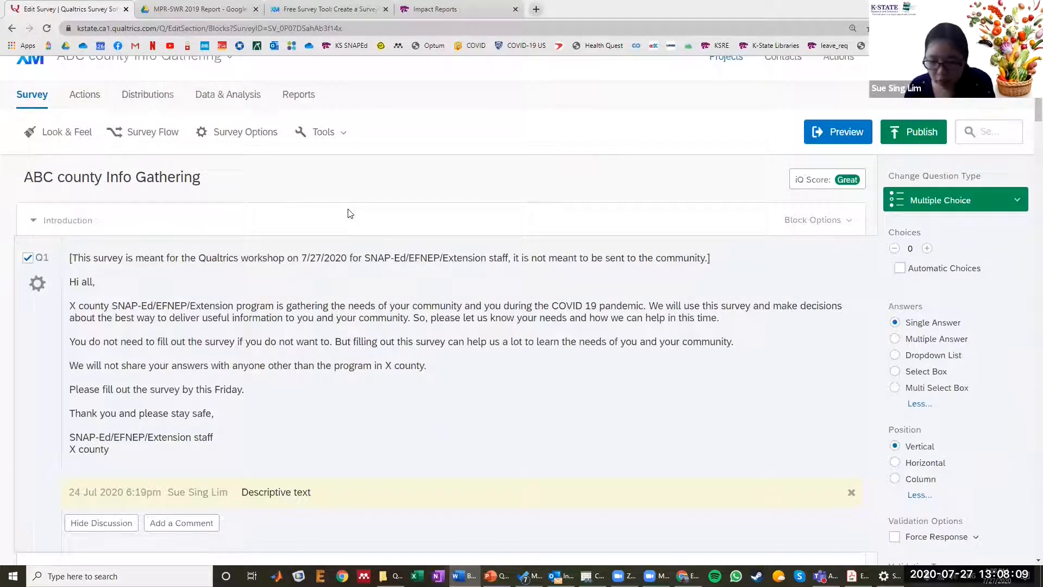
pyautogui.click(322, 140)
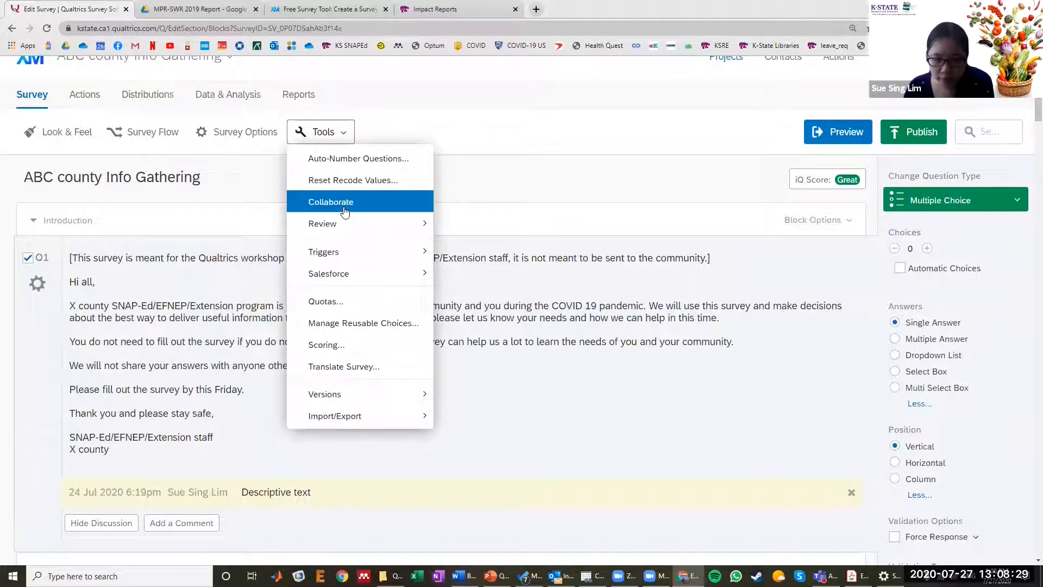
pyautogui.click(344, 210)
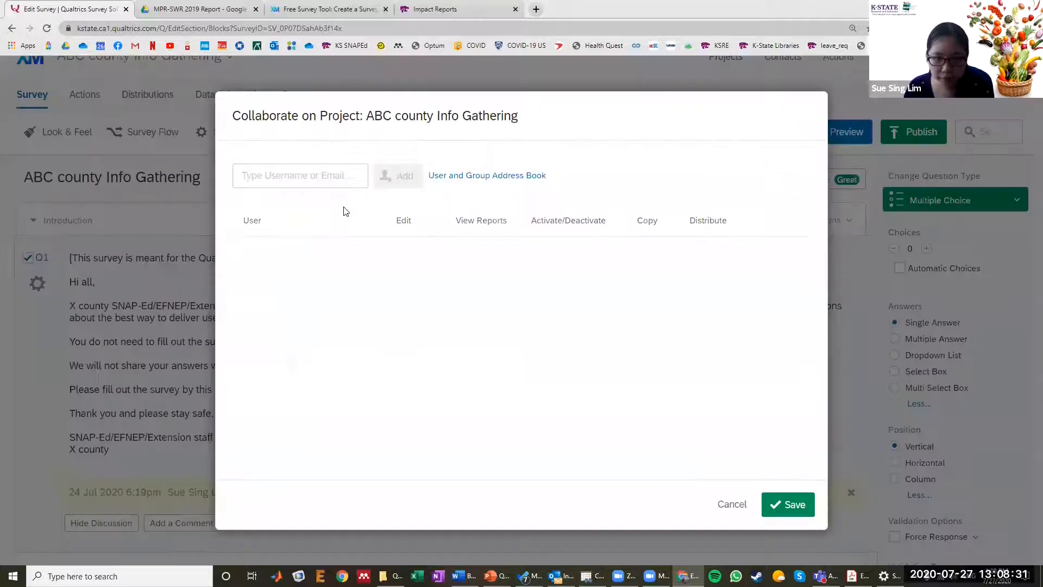
# - Find the first colleague by name and add them as a collaborator without a custom message
pyautogui.click(302, 178)
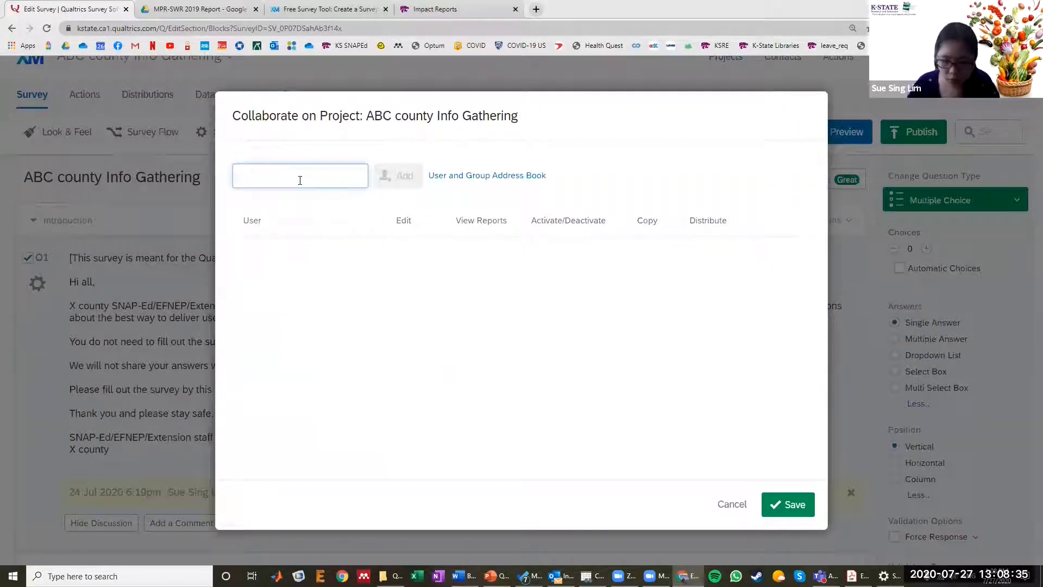
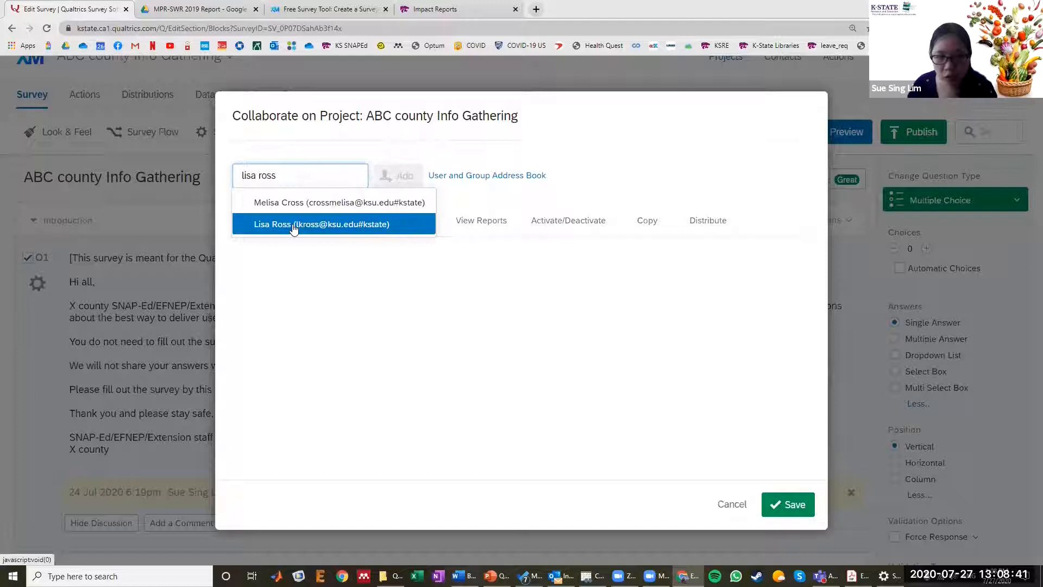
pyautogui.click(293, 227)
pyautogui.click(395, 175)
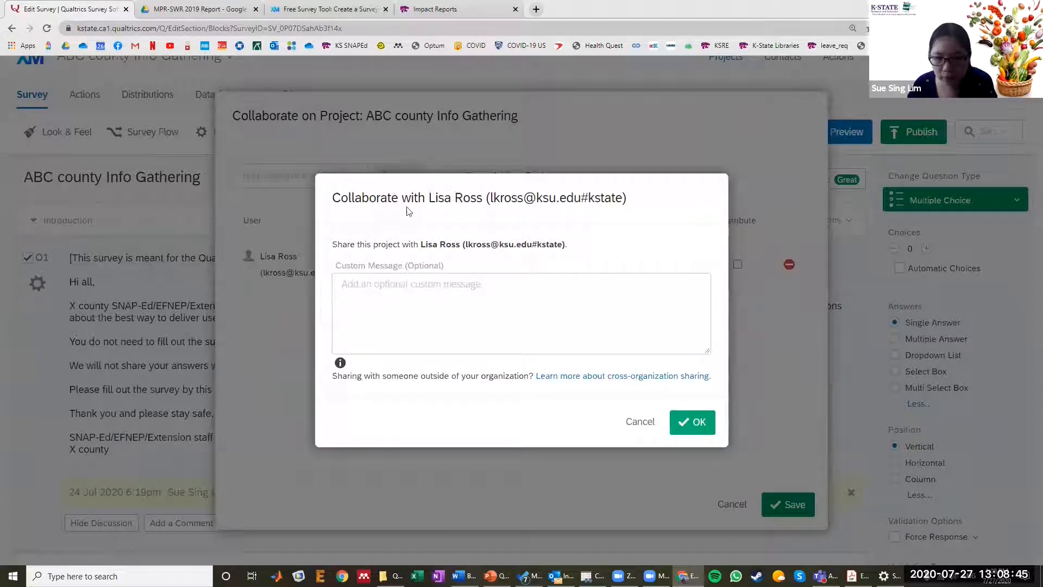
pyautogui.click(679, 430)
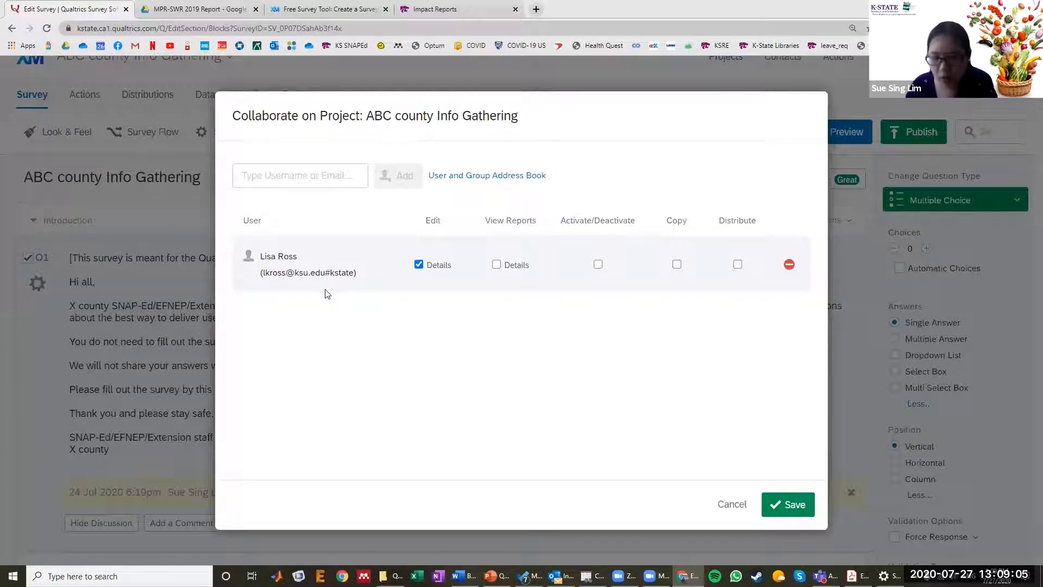
# - Find the second colleague by name and add them as a collaborator on the project
pyautogui.click(306, 177)
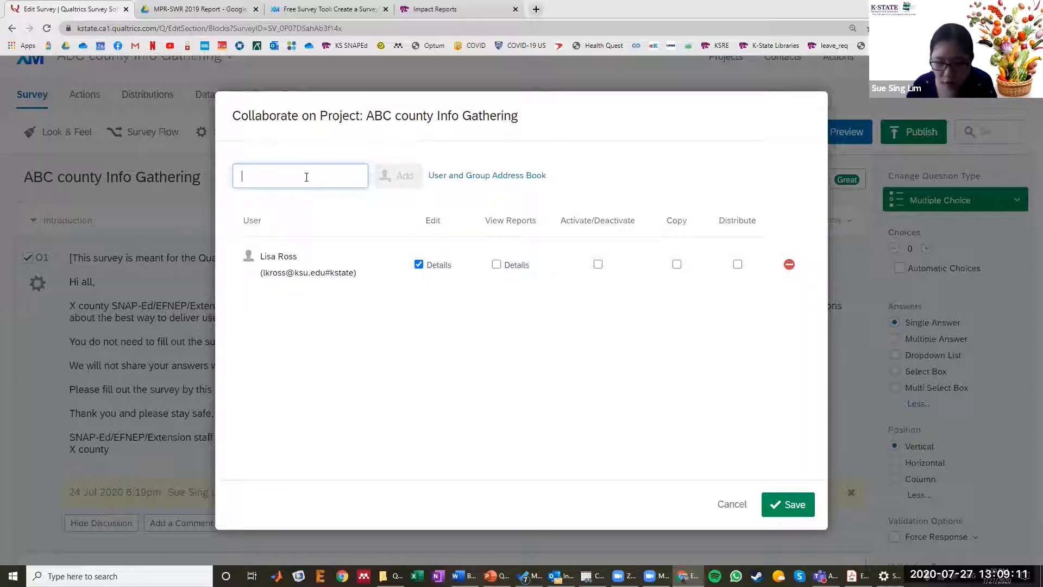
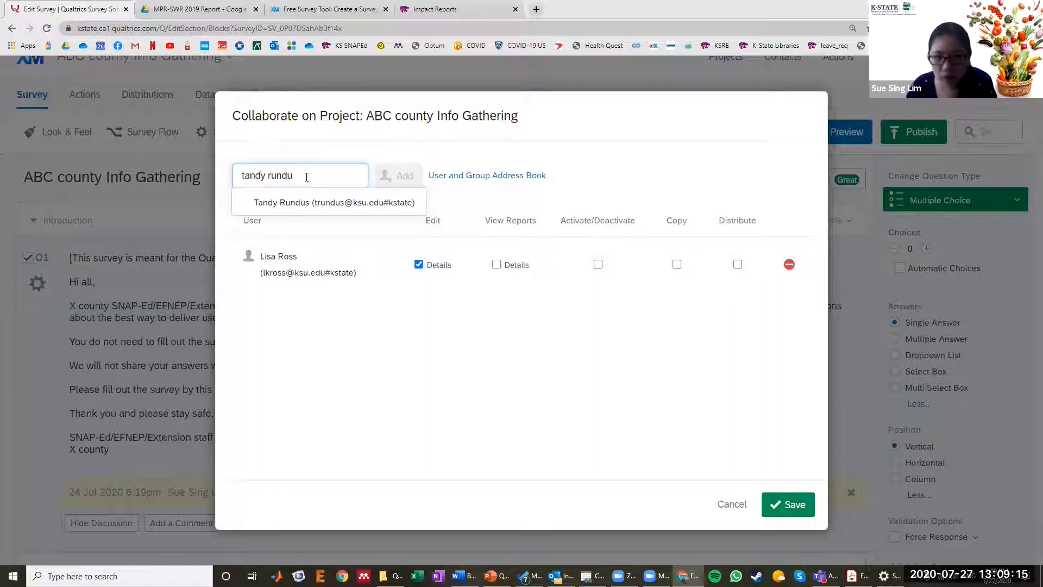
pyautogui.click(308, 202)
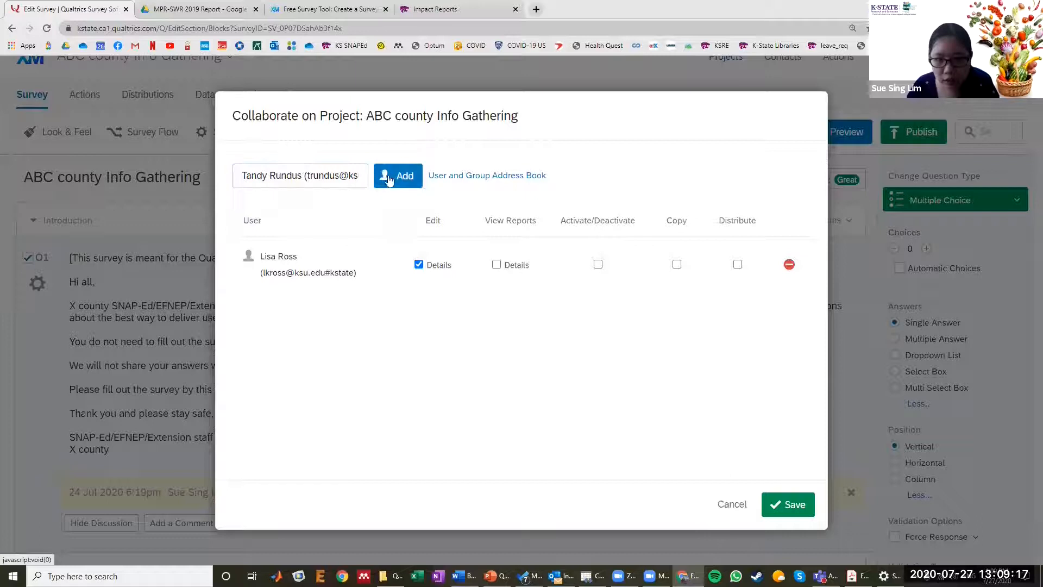
pyautogui.click(392, 179)
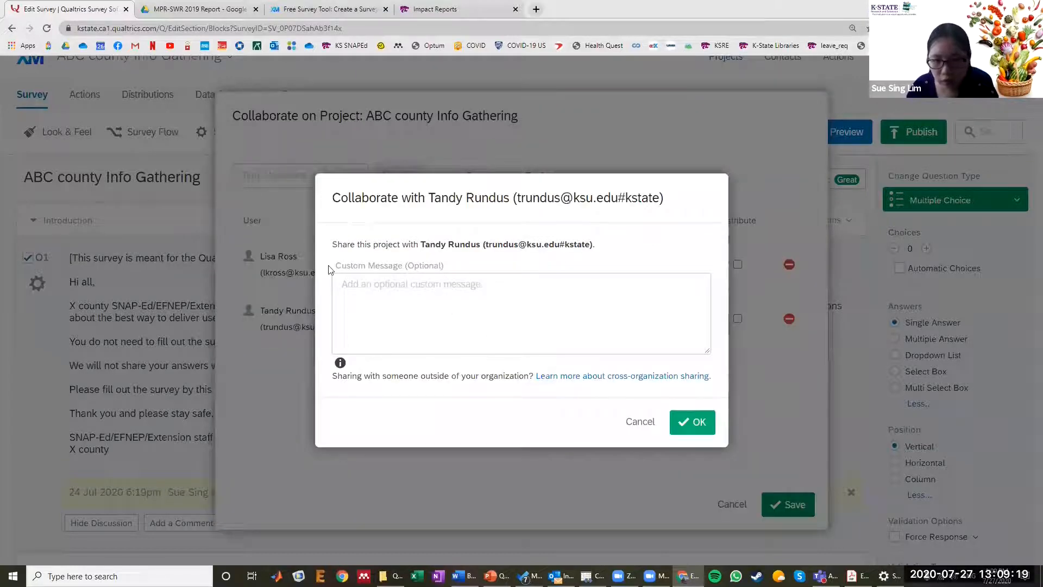
# - Add the custom message "Please go into qualtrics account to see the shared survey" to the second colleague's invitation and confirm it
pyautogui.moveTo(331, 270); pyautogui.dragTo(450, 270)
pyautogui.click(451, 296)
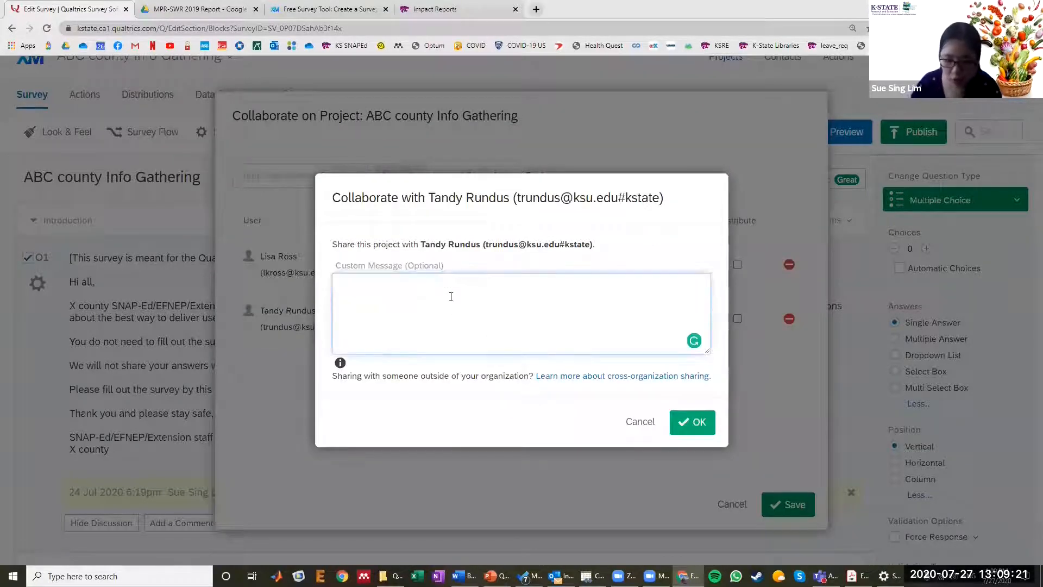
pyautogui.write('Please ')
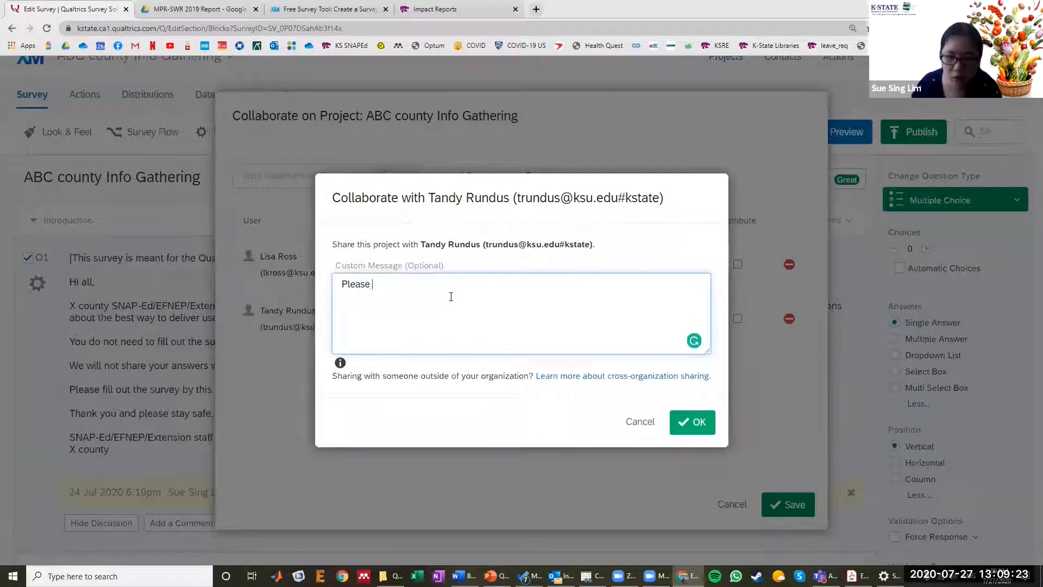
pyautogui.write('go into qualtrics account to see the shared survey')
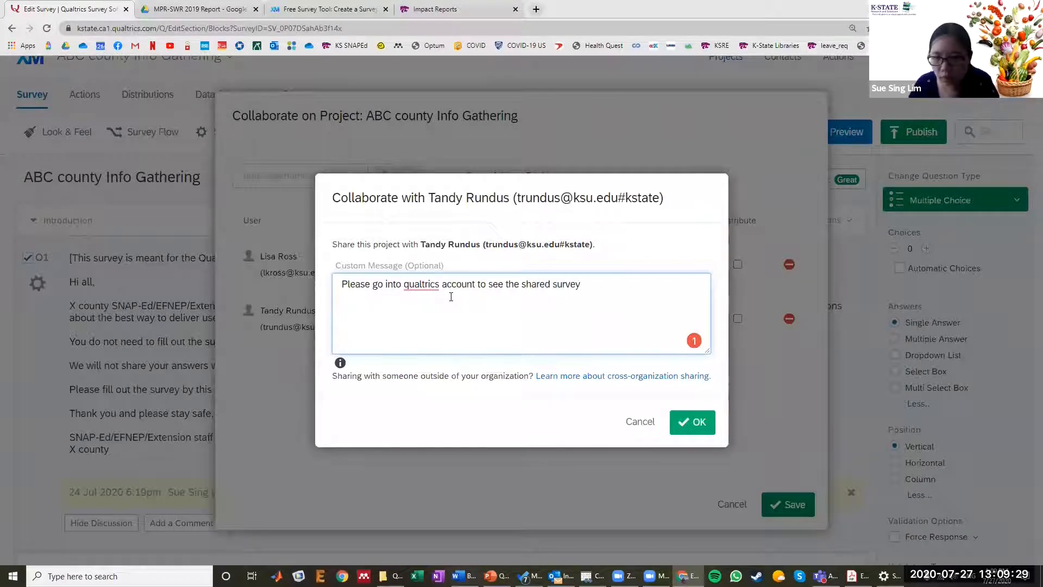
pyautogui.click(687, 418)
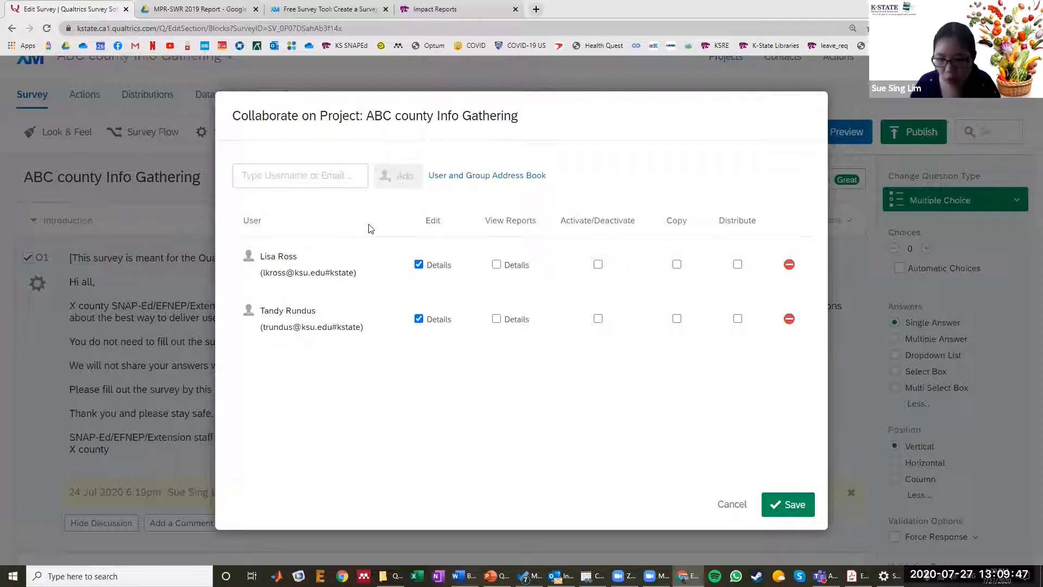
# - Give both collaborators permission to view reports, review the remaining permission types, and save the collaboration settings
pyautogui.click(496, 265)
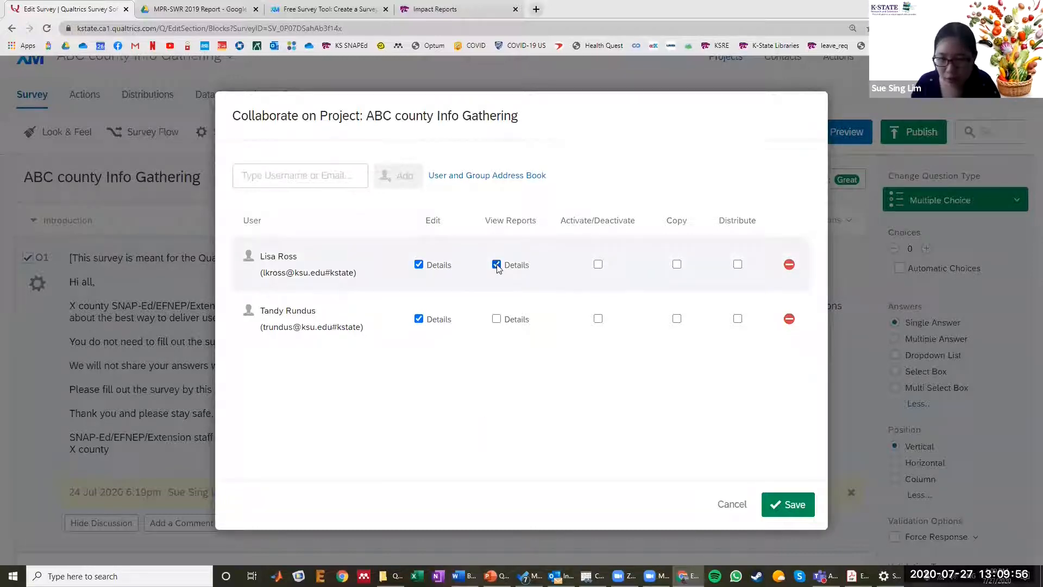
pyautogui.click(497, 319)
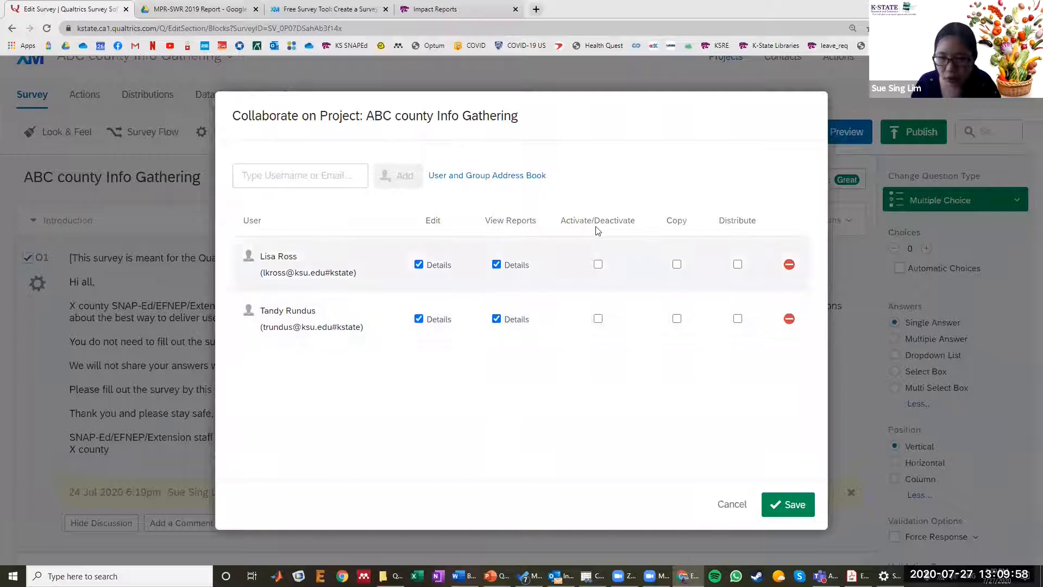
pyautogui.moveTo(560, 224); pyautogui.dragTo(650, 228)
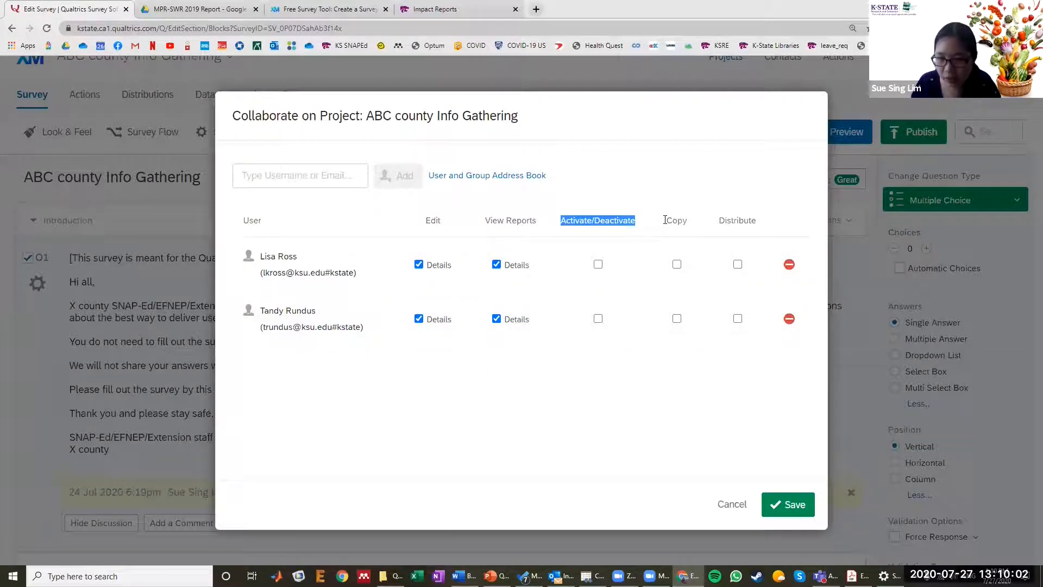
pyautogui.doubleClick(666, 220)
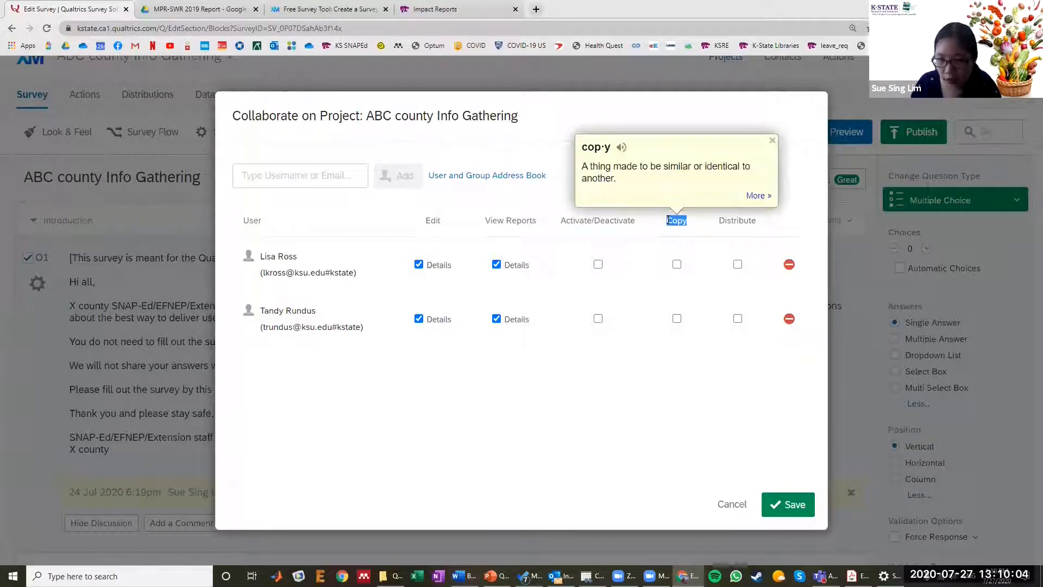
pyautogui.doubleClick(736, 220)
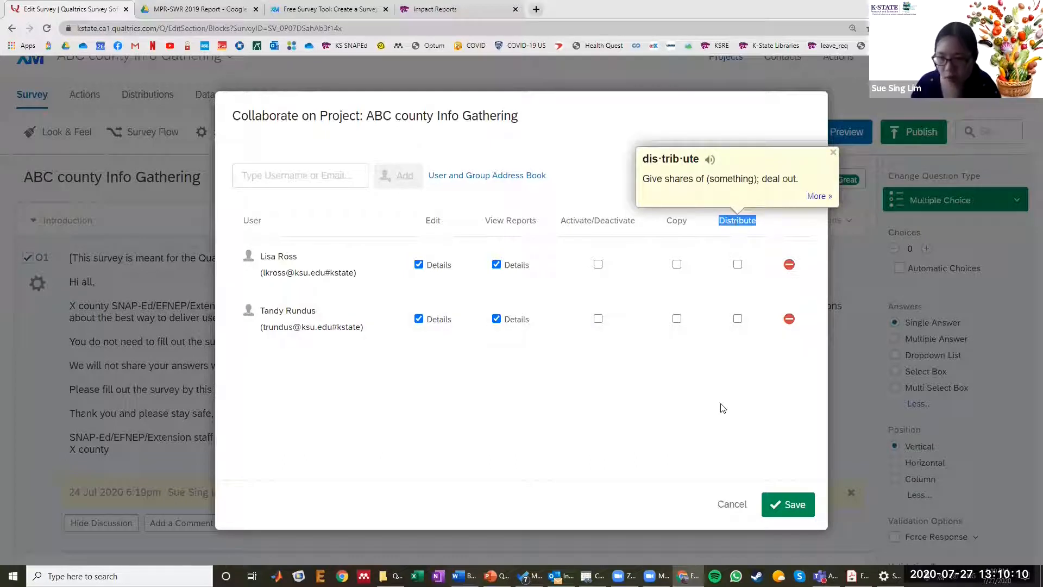
pyautogui.click(790, 505)
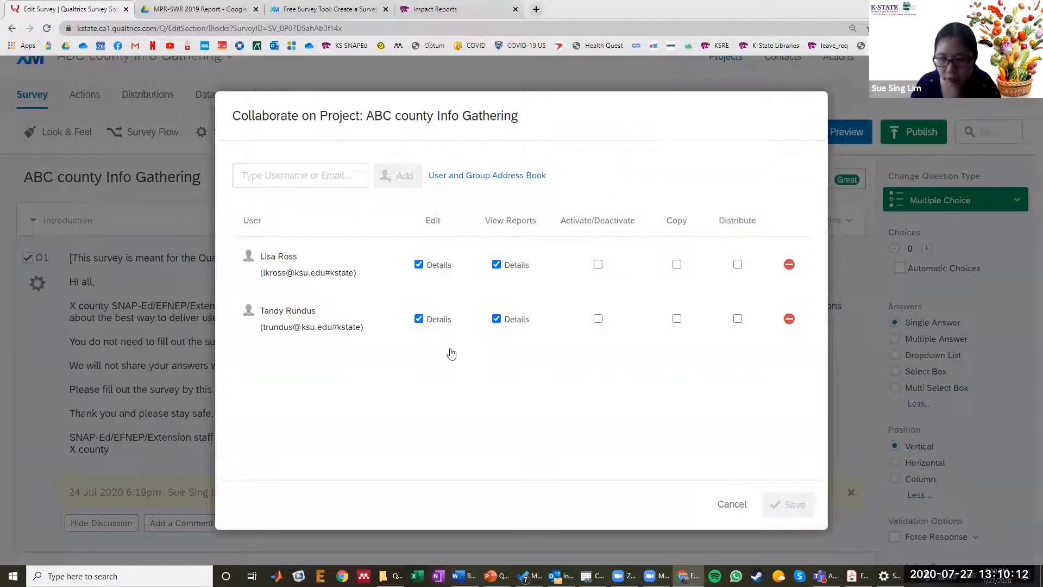
# - Export the survey to Word with the default options and save it on the Desktop as ABC_county_Info_Gathering.docx
pyautogui.click(320, 132)
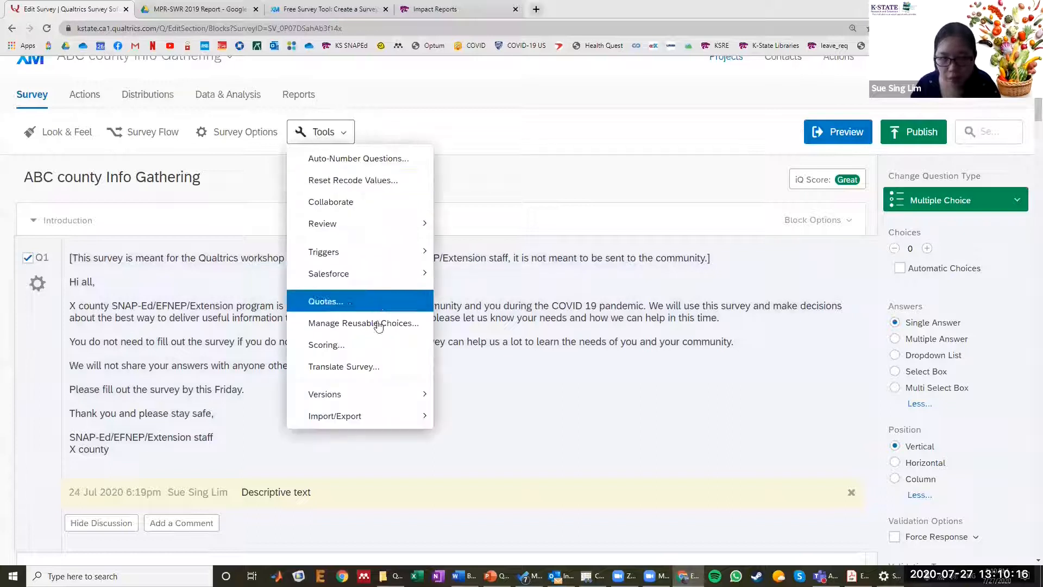
pyautogui.moveTo(373, 415)
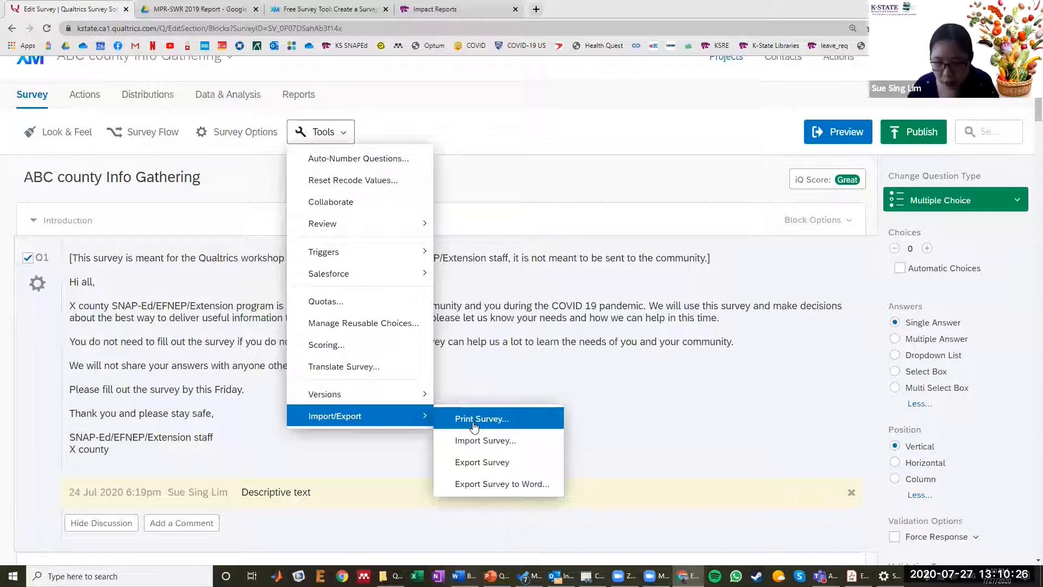
pyautogui.click(487, 489)
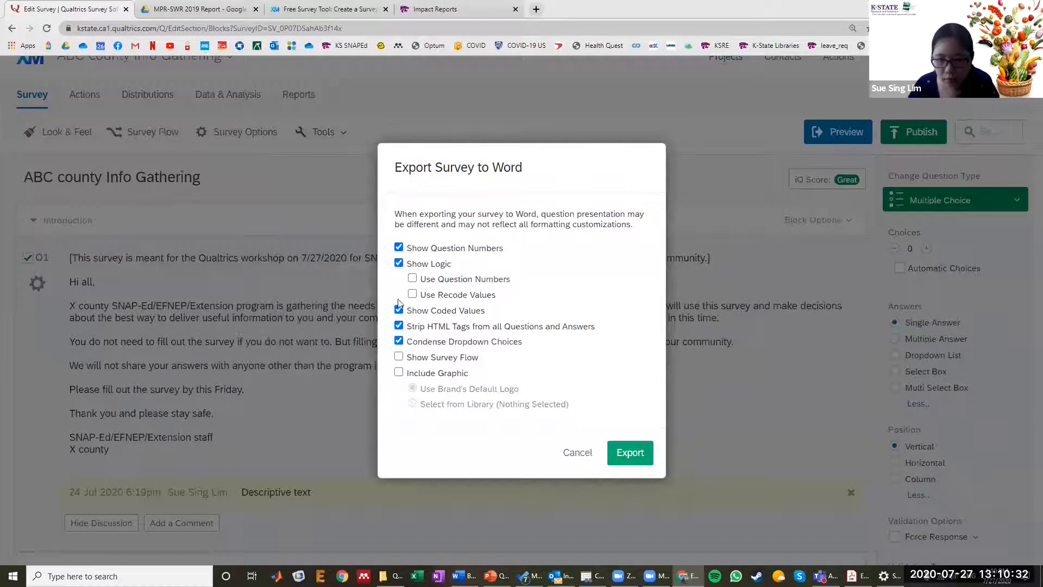
pyautogui.click(625, 454)
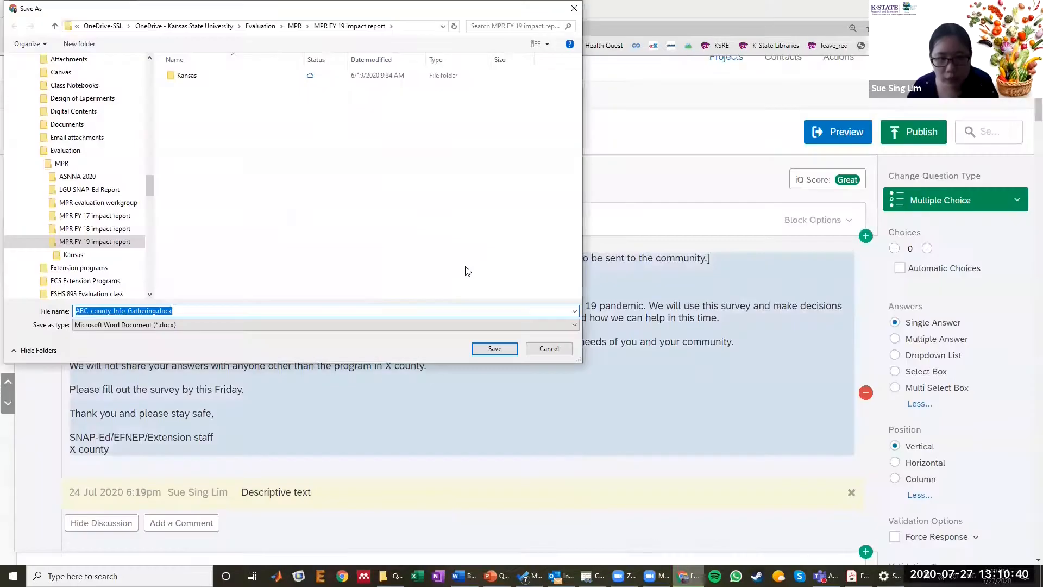
pyautogui.moveTo(148, 188); pyautogui.dragTo(168, 69)
pyautogui.click(99, 132)
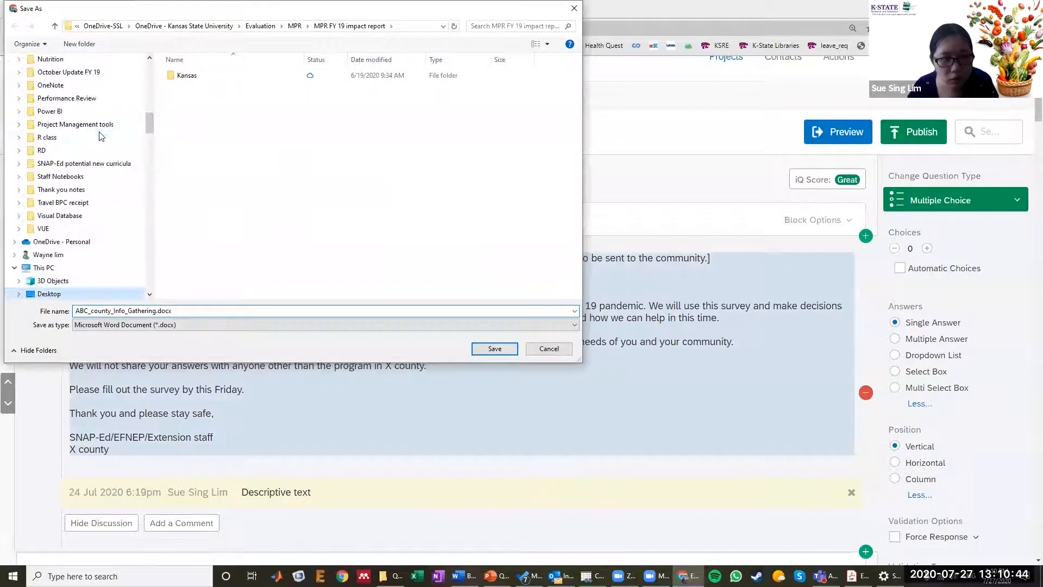
pyautogui.click(494, 349)
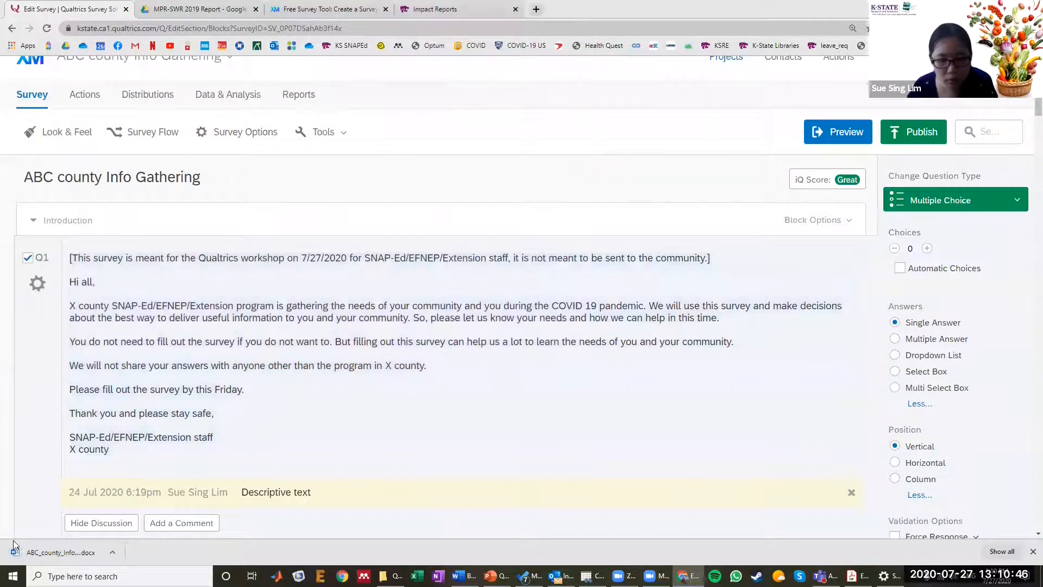
# - Open the exported survey in Word, enable editing, and examine how the introduction and questions are laid out
pyautogui.click(16, 550)
pyautogui.click(922, 104)
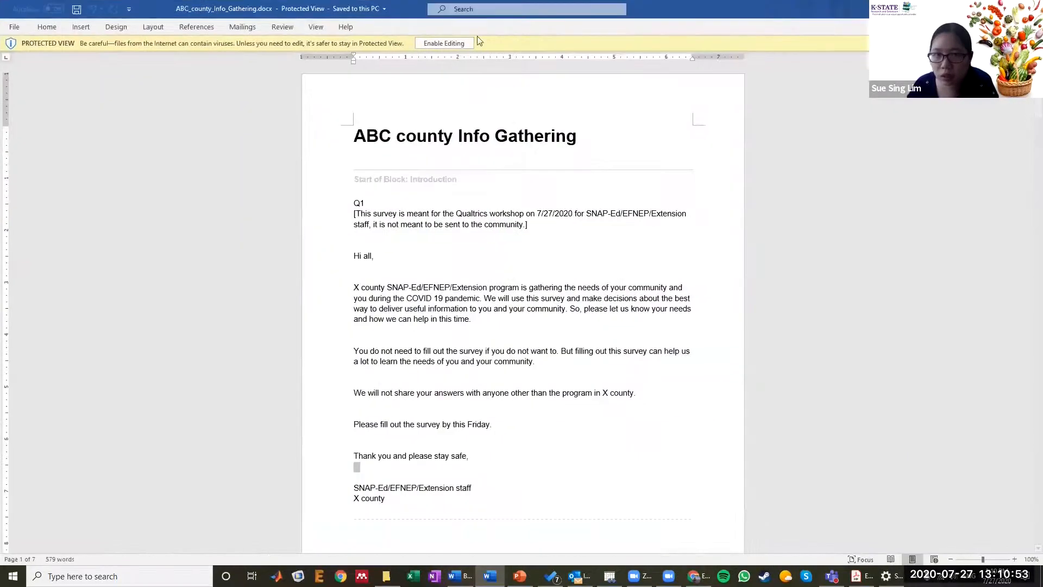
pyautogui.click(467, 45)
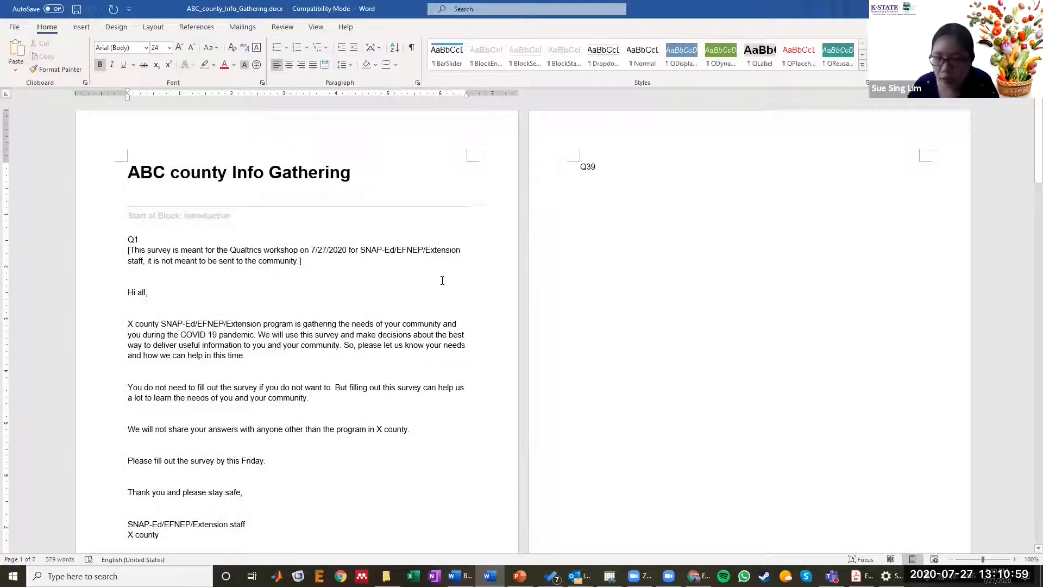
pyautogui.scroll(-1, 387, 233)
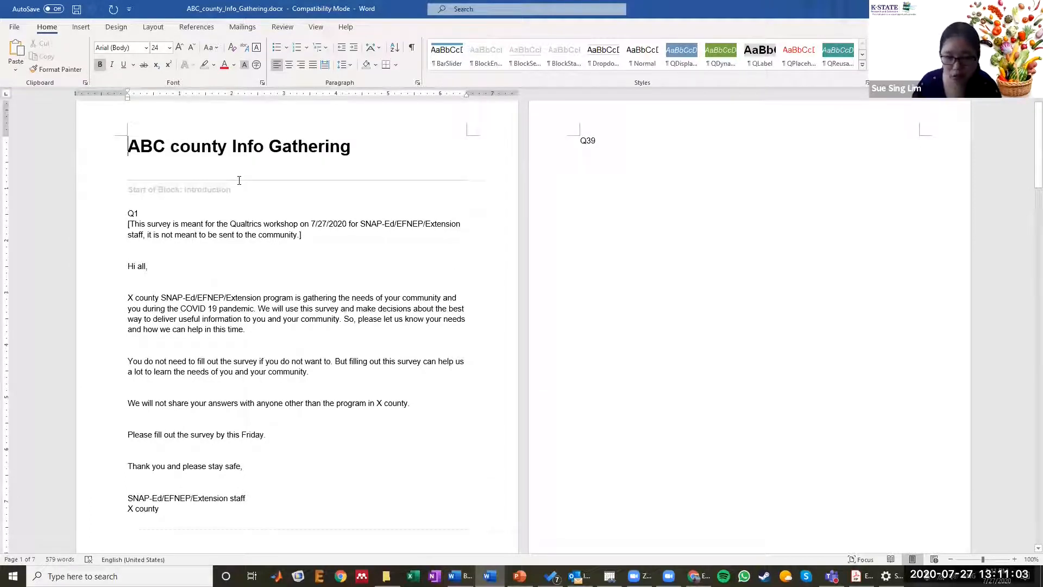
pyautogui.scroll(-2, 239, 181)
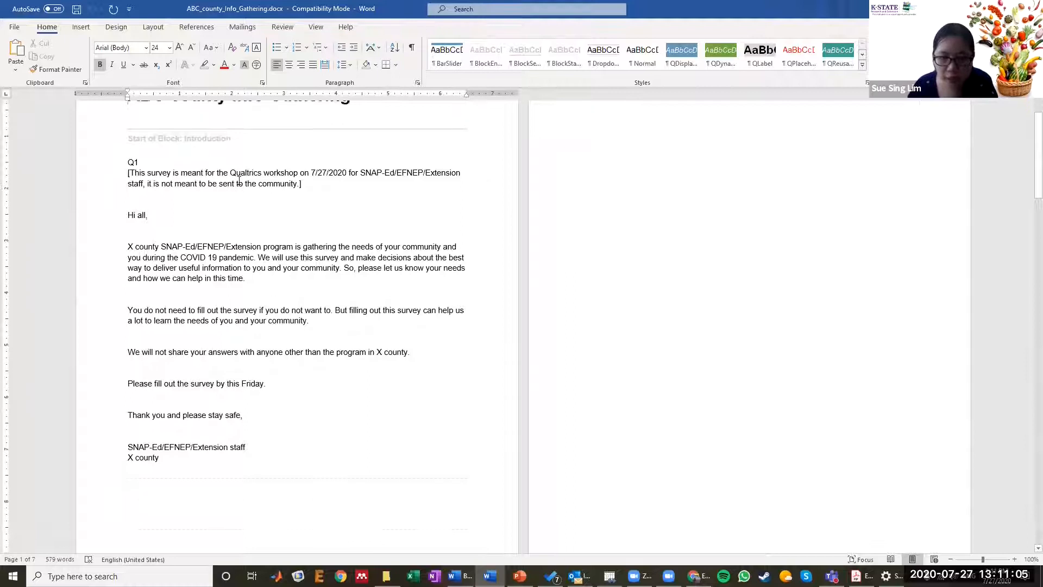
pyautogui.scroll(-12, 239, 181)
pyautogui.scroll(-7, 239, 180)
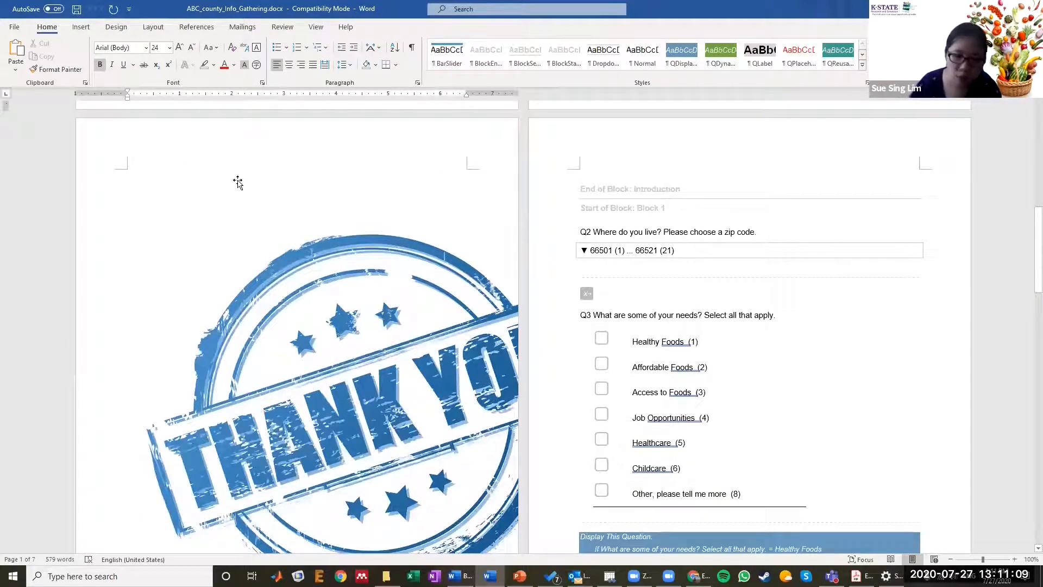
pyautogui.scroll(-8, 238, 182)
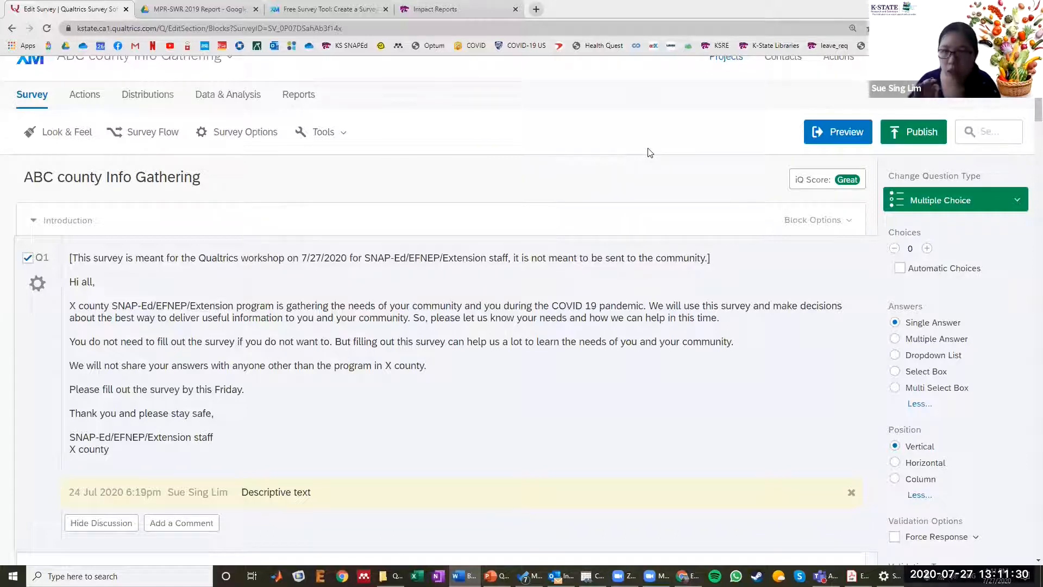
# - Preview the survey in Qualtrics, check its preview link and introduction, and continue to the first page of questions
pyautogui.click(832, 133)
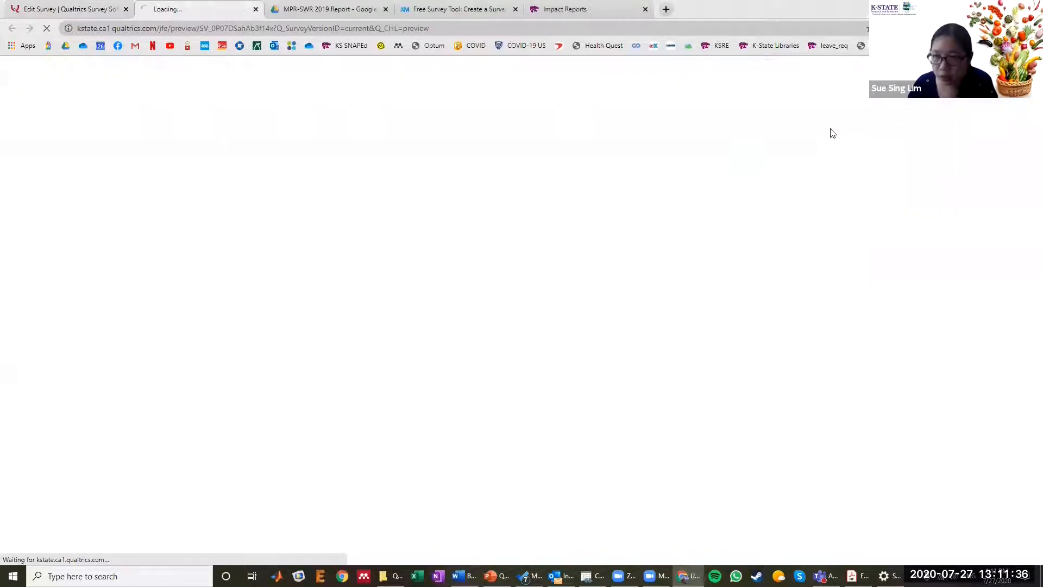
pyautogui.click(164, 31)
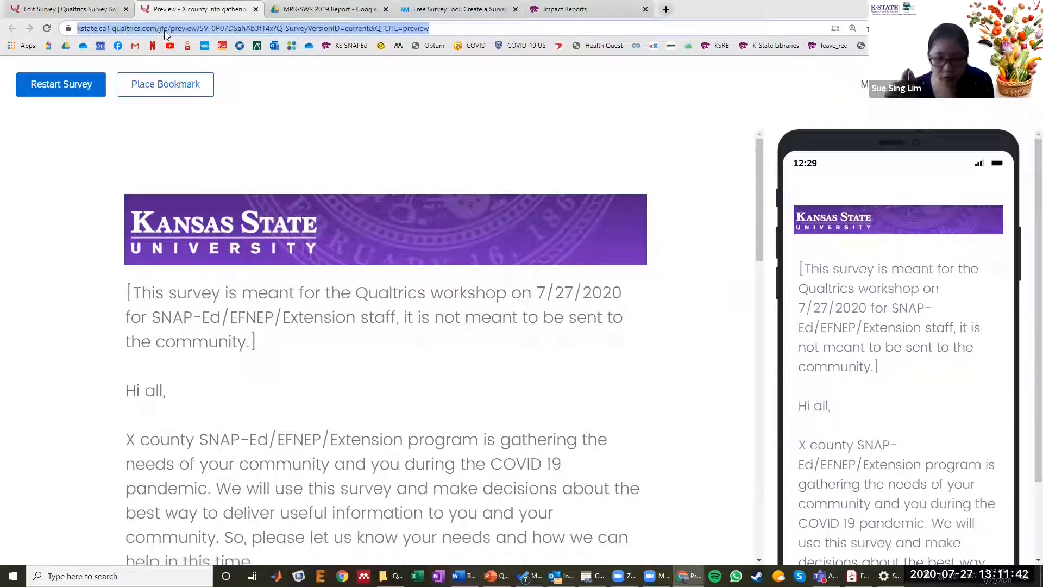
pyautogui.scroll(-2, 297, 207)
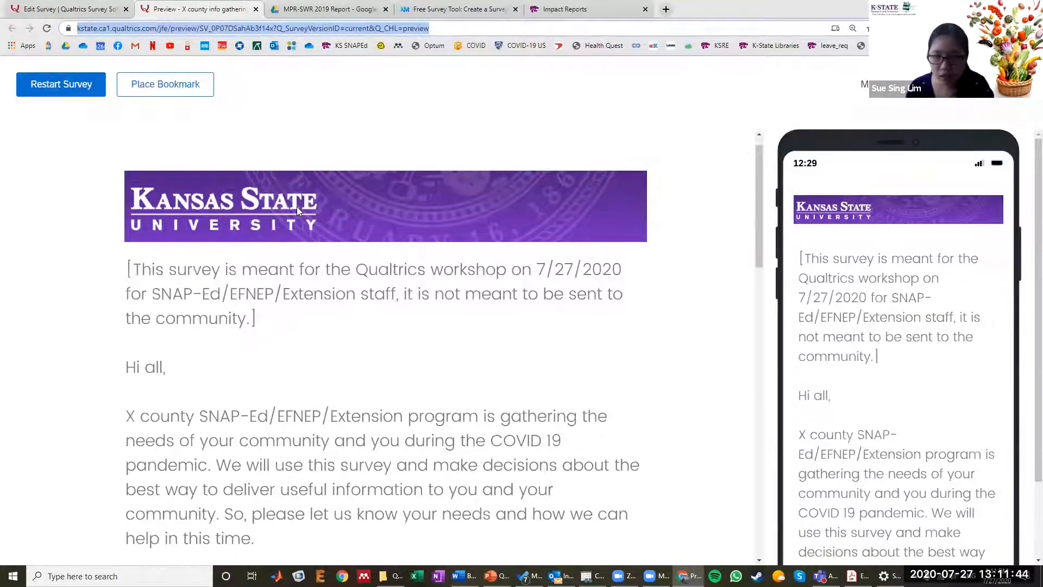
pyautogui.scroll(-6, 297, 210)
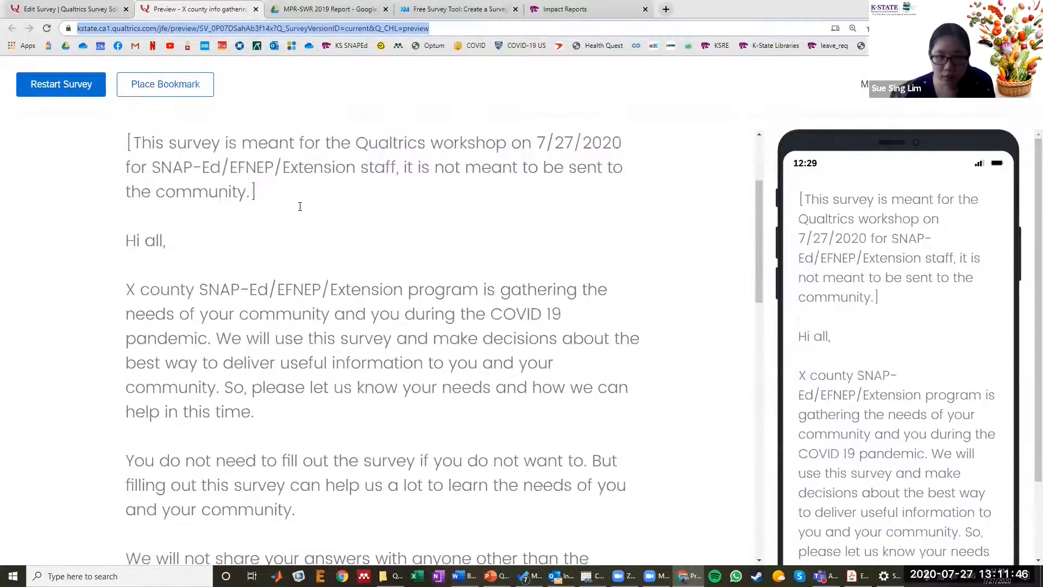
pyautogui.scroll(-8, 301, 198)
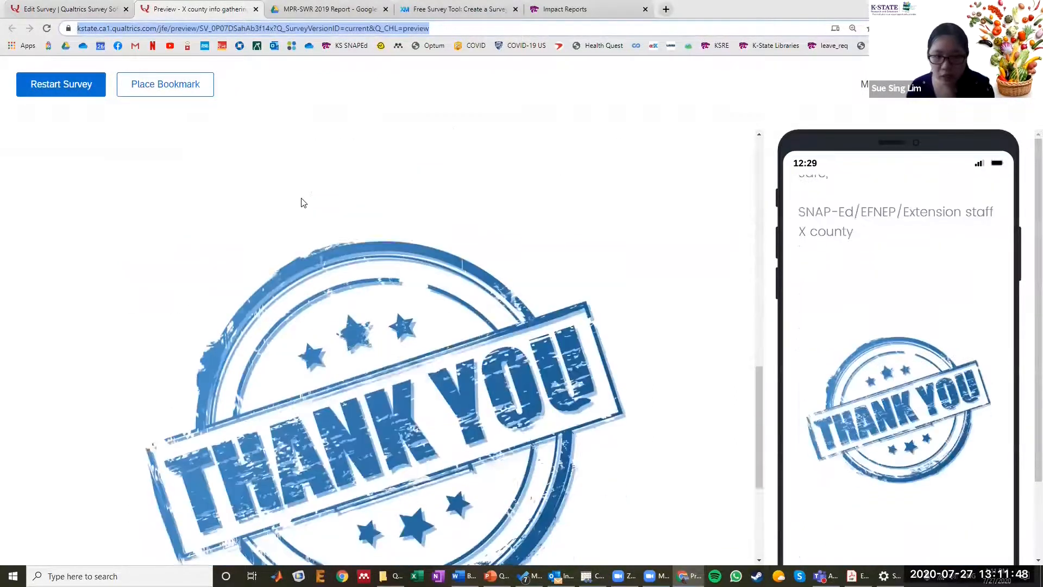
pyautogui.click(622, 520)
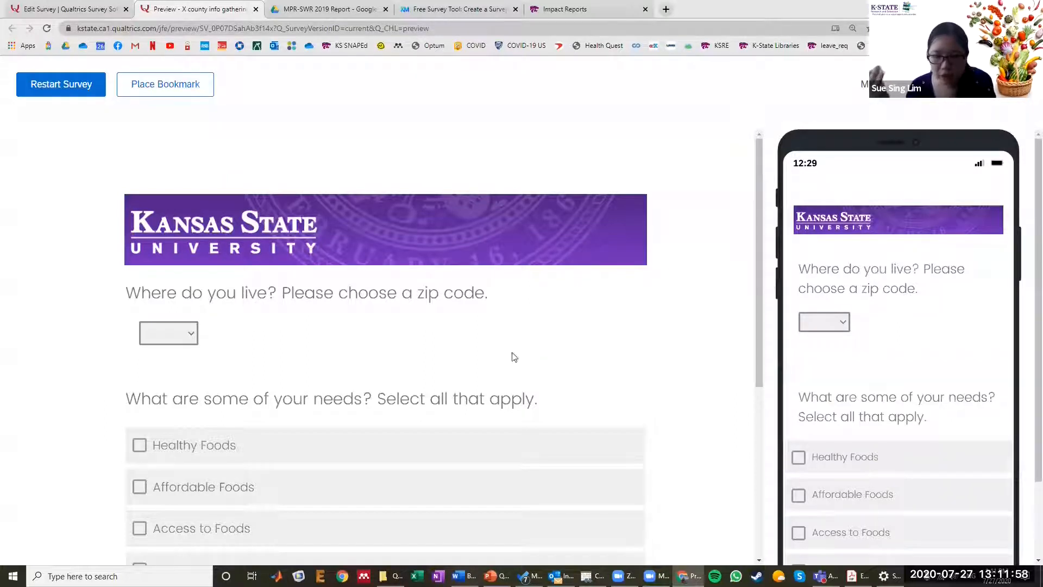
# - Answer the question about where the respondent lives with zip code 66519 in the preview
pyautogui.click(175, 334)
pyautogui.scroll(-1, 174, 313)
pyautogui.click(174, 311)
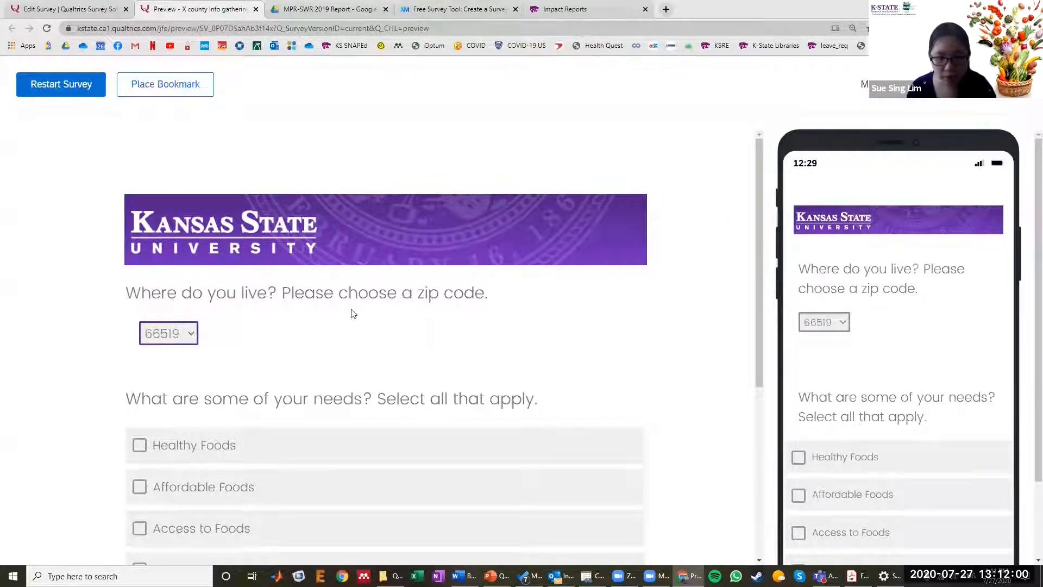
pyautogui.scroll(-3, 352, 314)
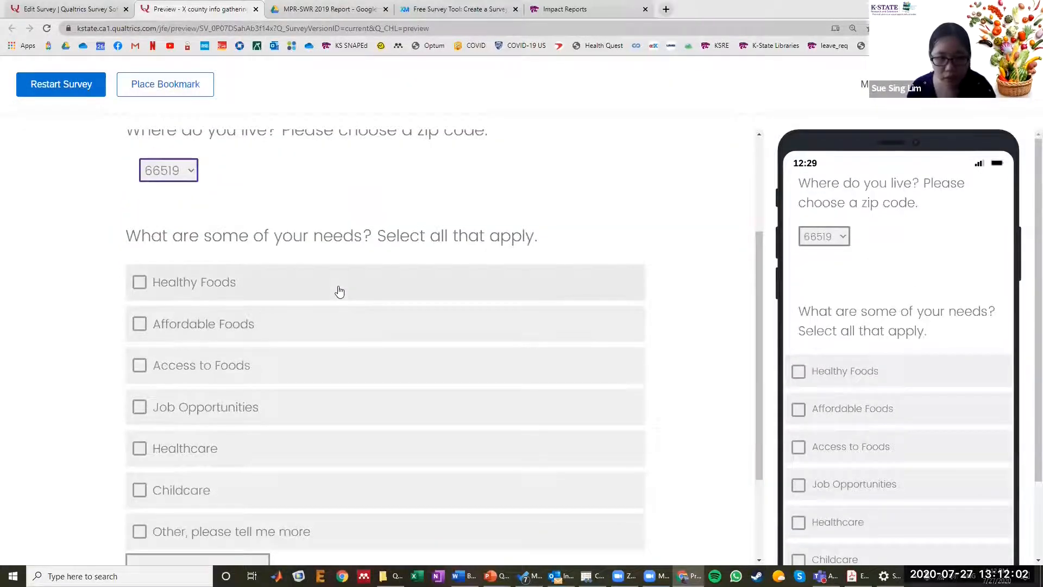
# - Select Affordable Foods, Access to Foods and Job Opportunities as needs in the preview, continue to the ranking page, and rate My health 78
pyautogui.scroll(-1, 339, 291)
pyautogui.click(337, 279)
pyautogui.click(336, 319)
pyautogui.click(334, 361)
pyautogui.scroll(-1, 466, 454)
pyautogui.click(613, 510)
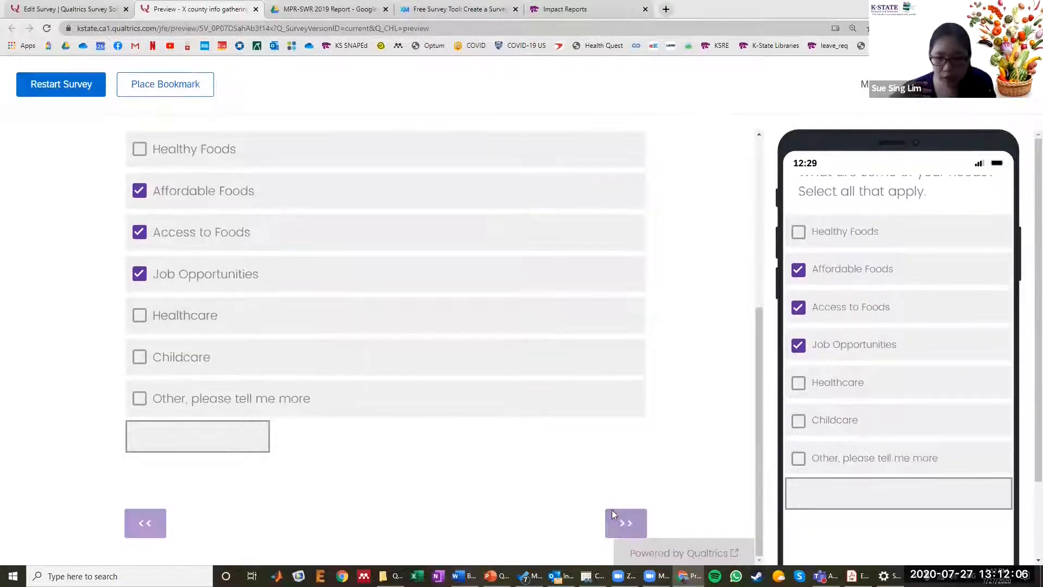
pyautogui.moveTo(435, 427)
pyautogui.mouseDown()
pyautogui.moveTo(506, 426)
pyautogui.moveTo(408, 426)
pyautogui.moveTo(525, 426)
pyautogui.mouseUp()
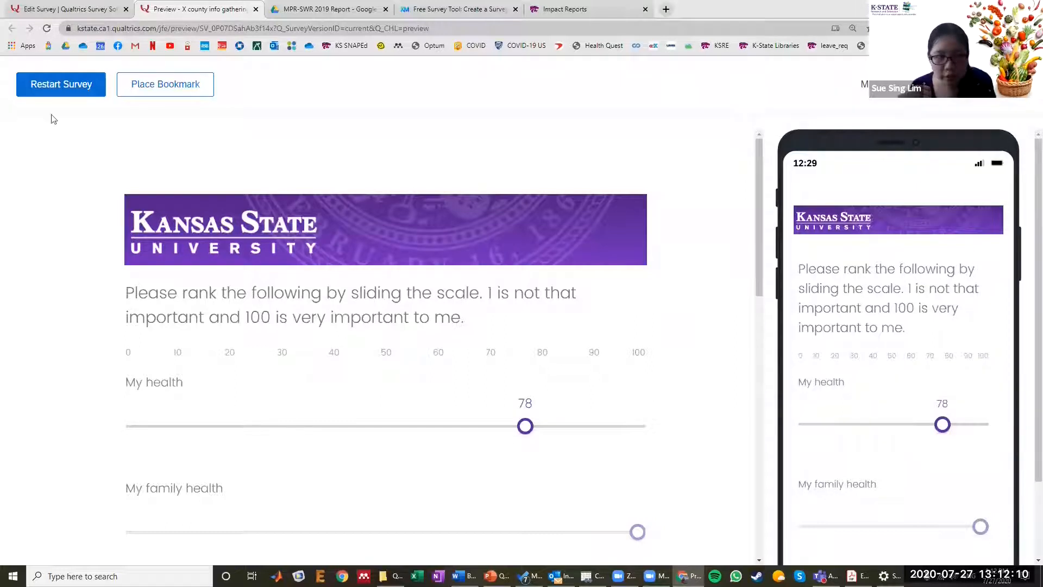
# - Restart the survey preview from the introduction and set it to ignore validation
pyautogui.click(56, 86)
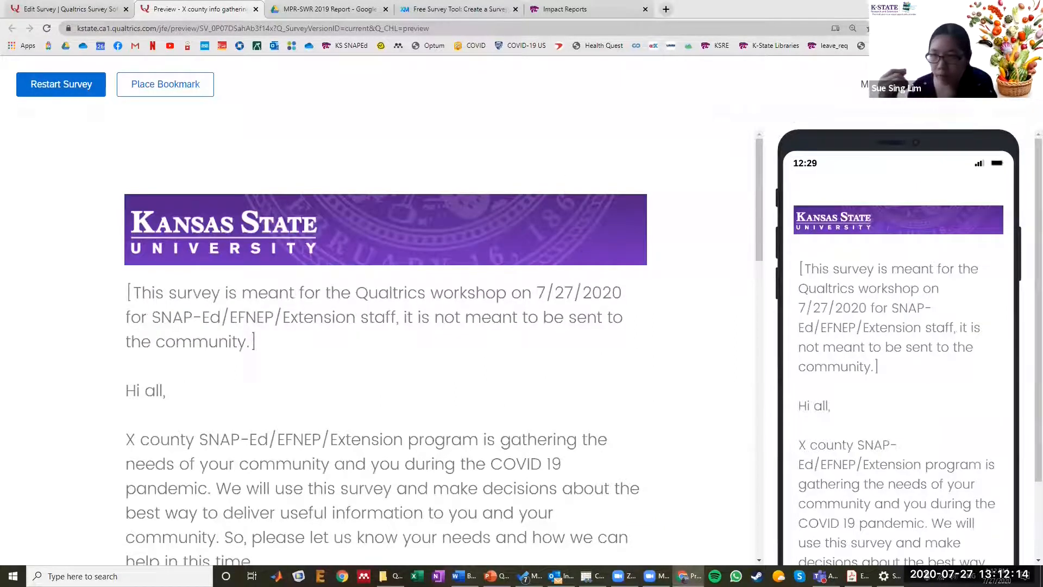
pyautogui.click(948, 84)
pyautogui.click(947, 84)
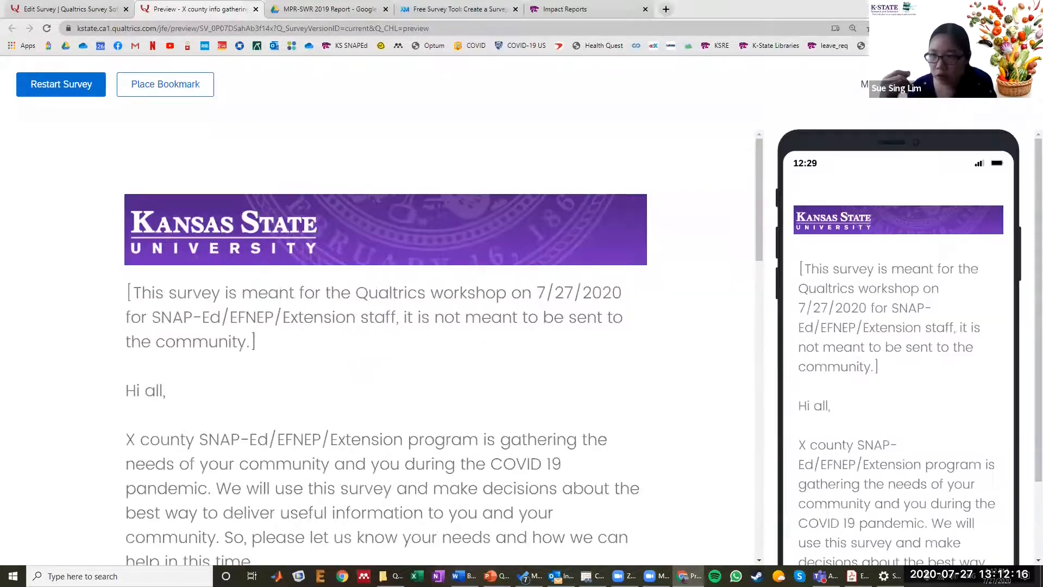
pyautogui.scroll(-10, 923, 282)
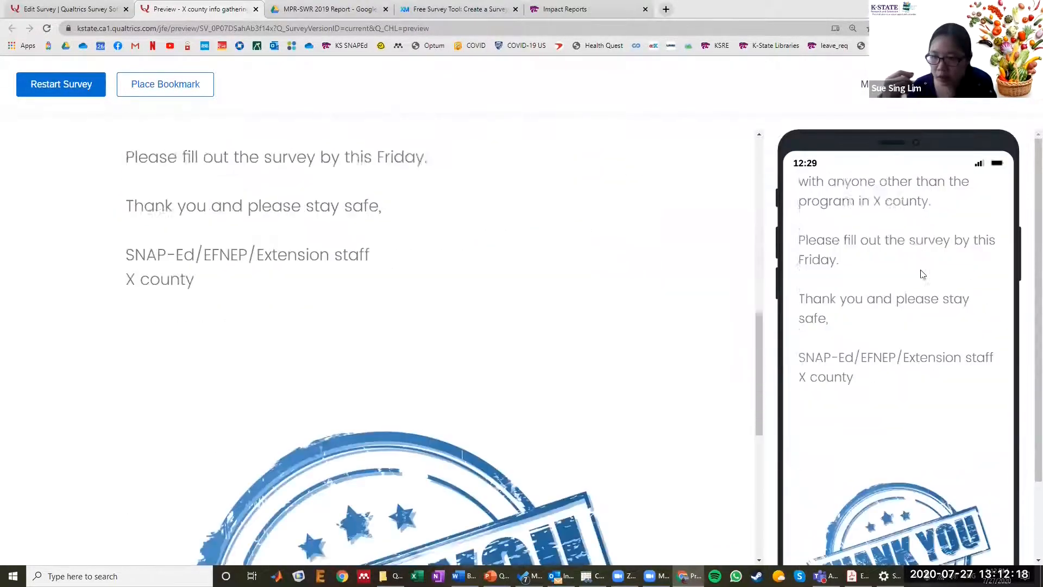
pyautogui.scroll(10, 922, 263)
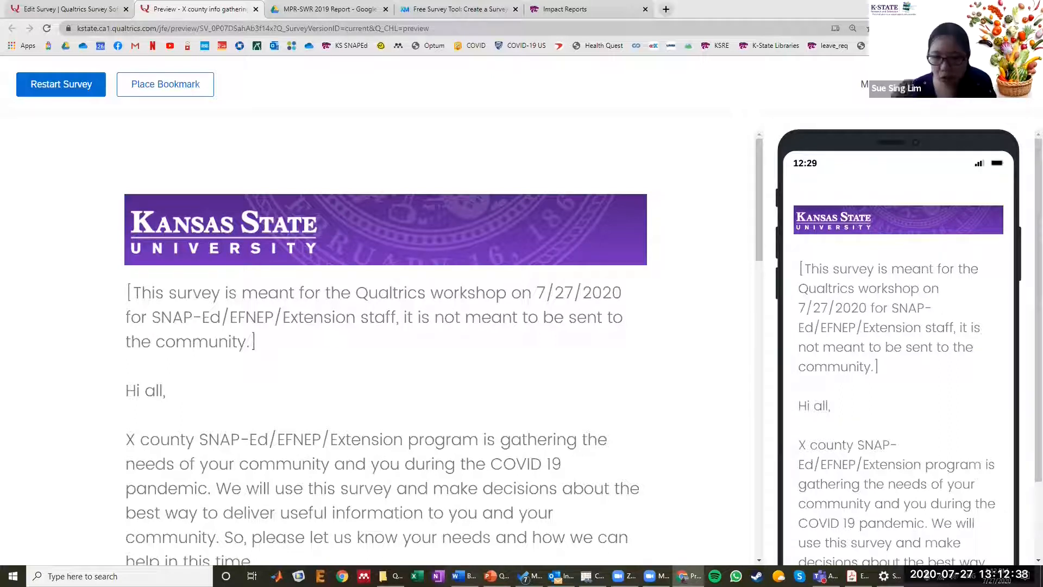
pyautogui.click(995, 84)
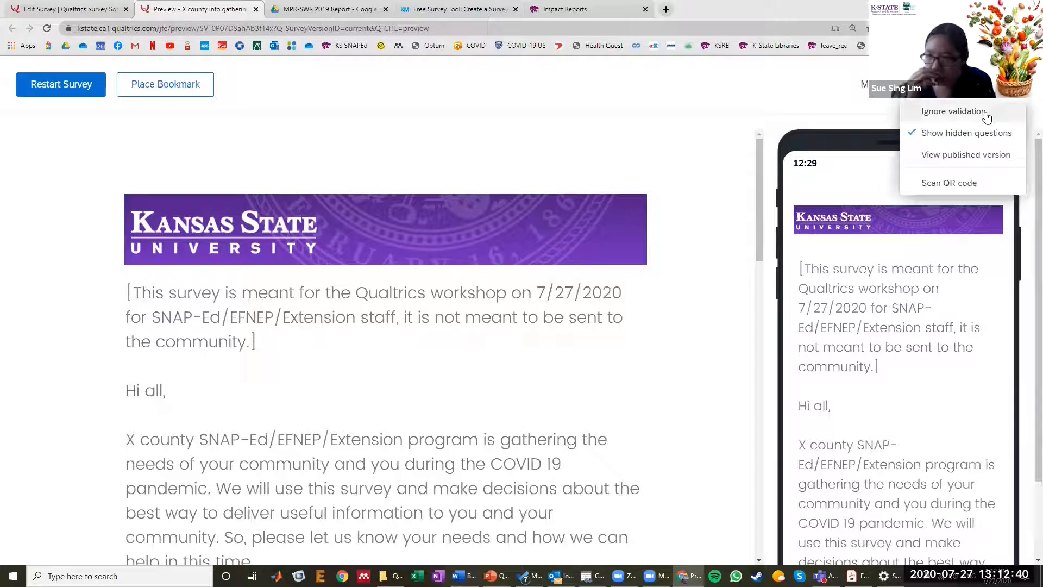
pyautogui.click(950, 111)
# - Page through the preview from the introduction past the needs and local organizations questions without answering any of them
pyautogui.scroll(-9, 582, 296)
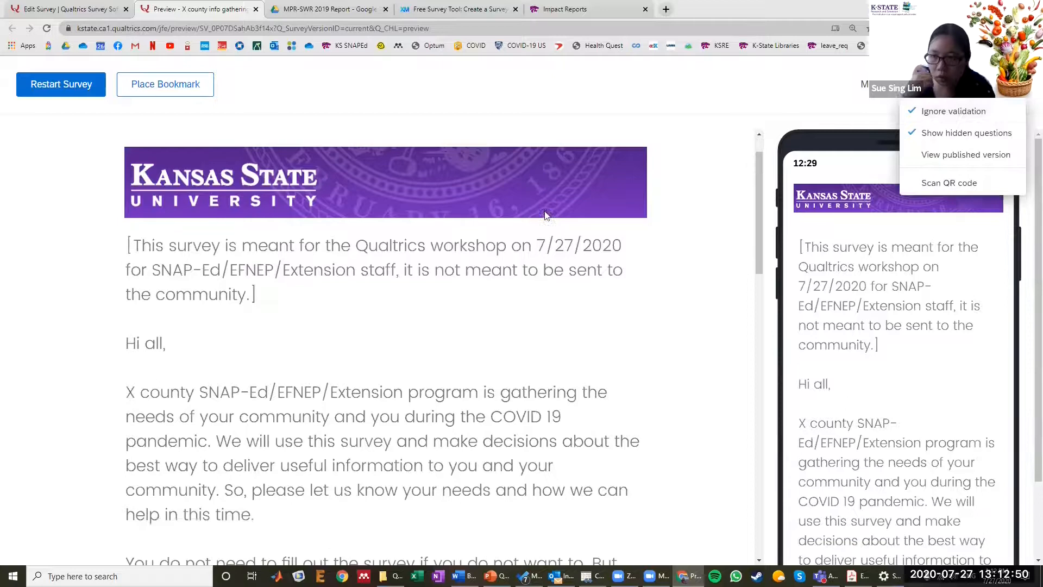
pyautogui.scroll(-6, 631, 386)
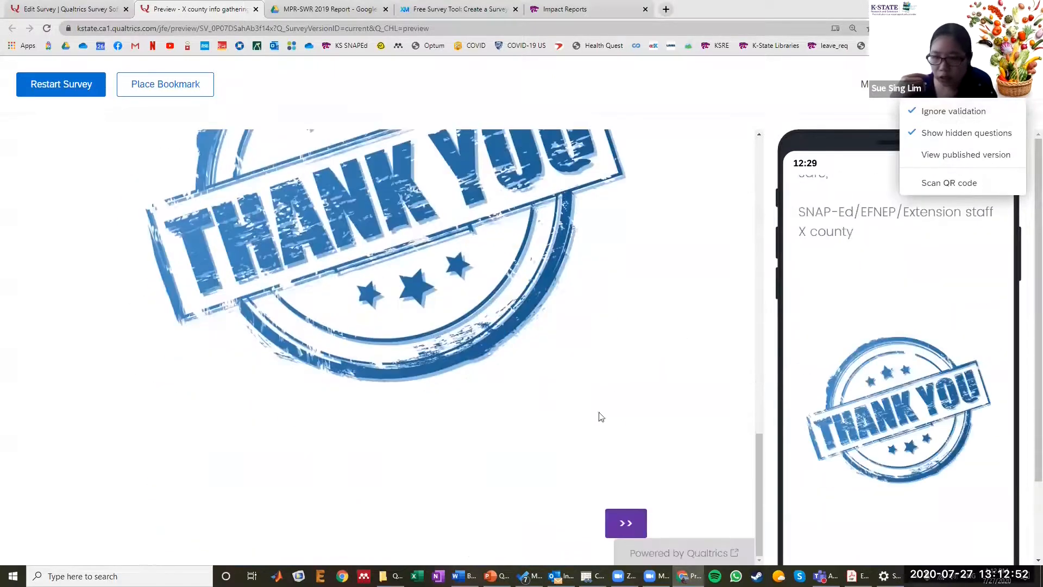
pyautogui.click(625, 523)
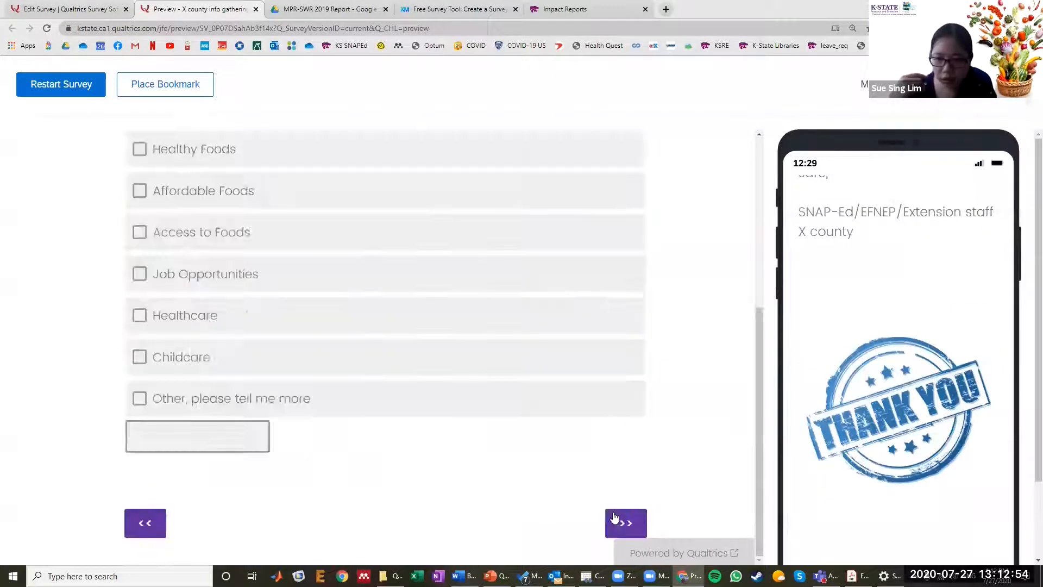
pyautogui.scroll(-5, 619, 505)
pyautogui.click(625, 525)
pyautogui.scroll(-10, 608, 464)
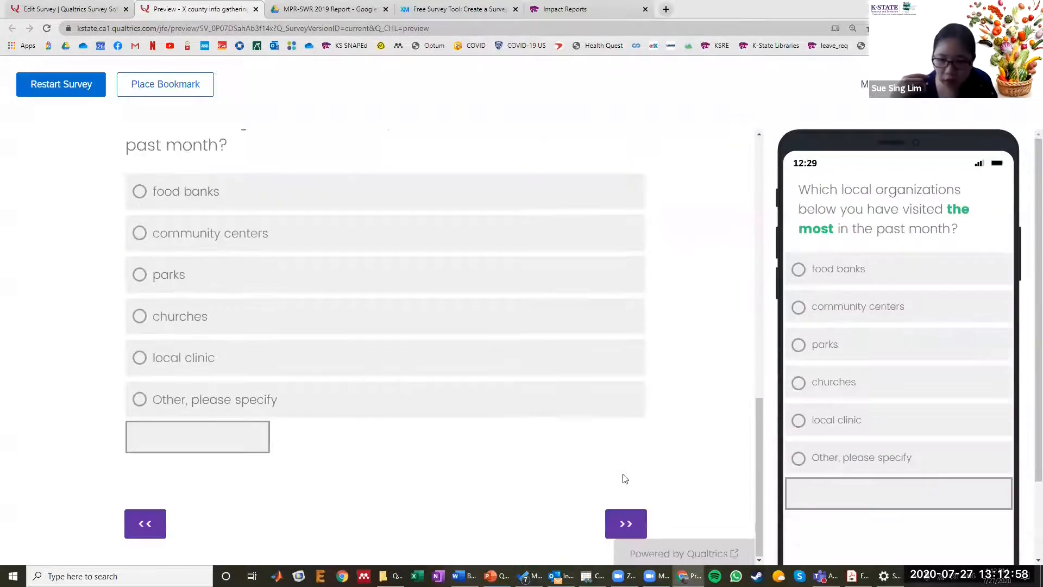
pyautogui.click(628, 522)
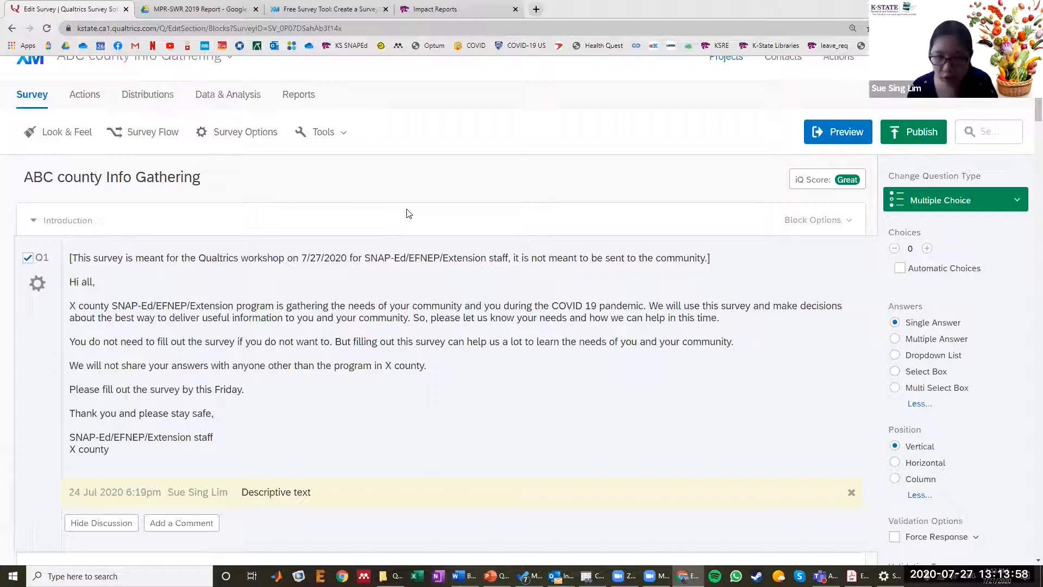
# - Post a comment on the Q1 introduction that addresses a collaborator by name and says "I want this to be changed"
pyautogui.scroll(-1, 407, 212)
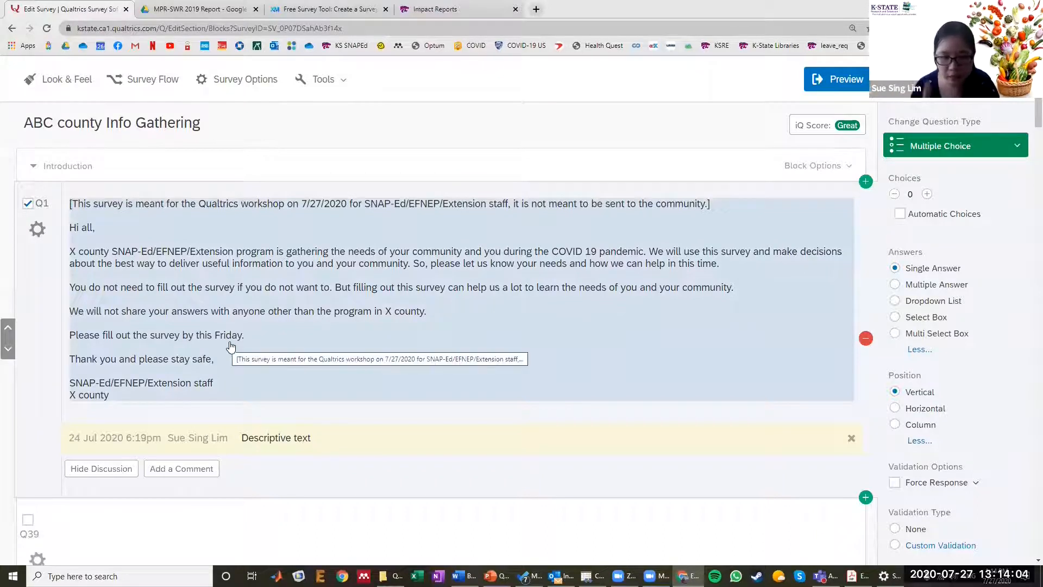
pyautogui.scroll(-1, 237, 344)
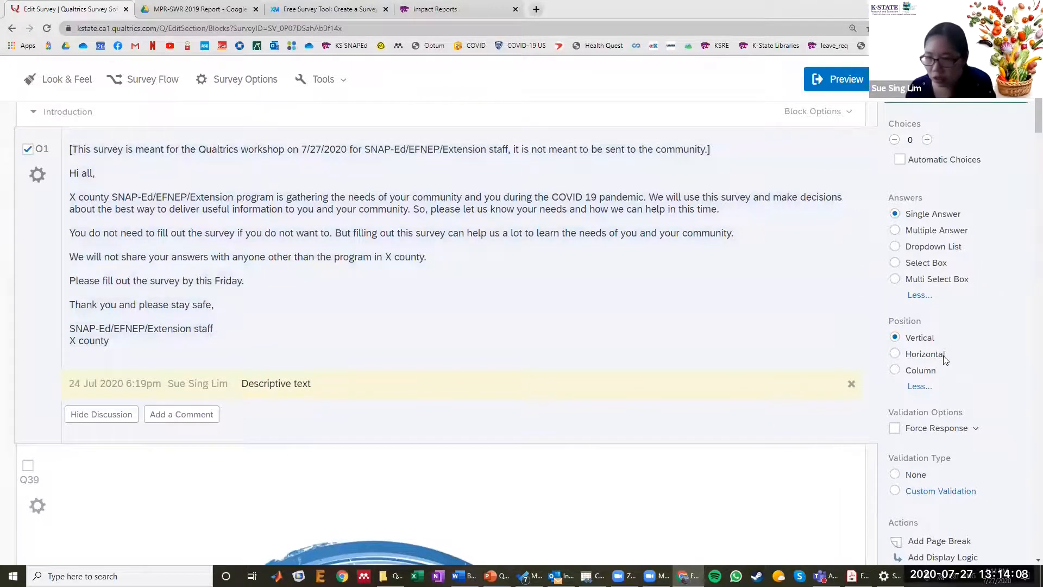
pyautogui.scroll(-5, 924, 326)
pyautogui.click(907, 351)
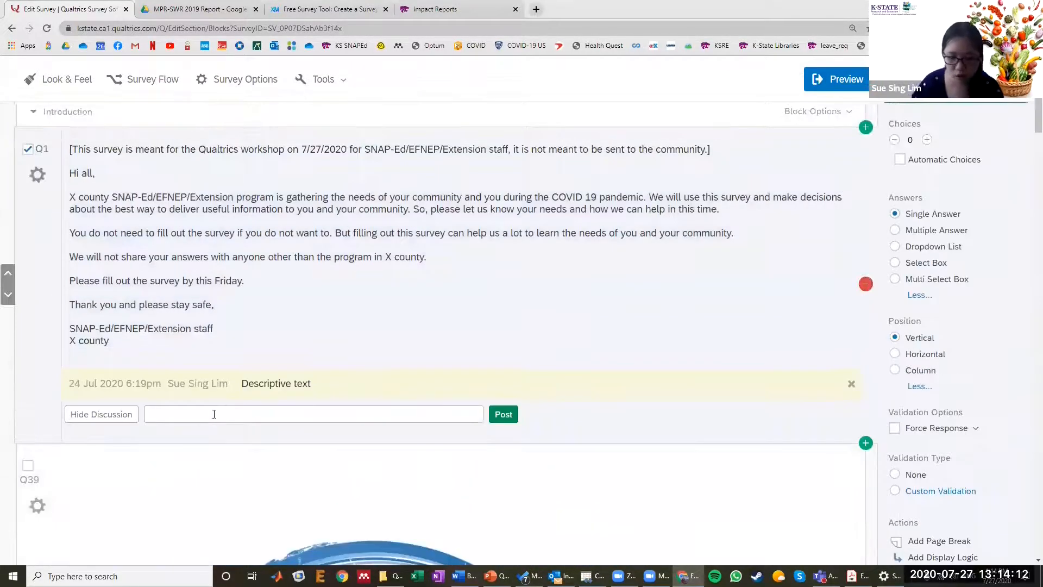
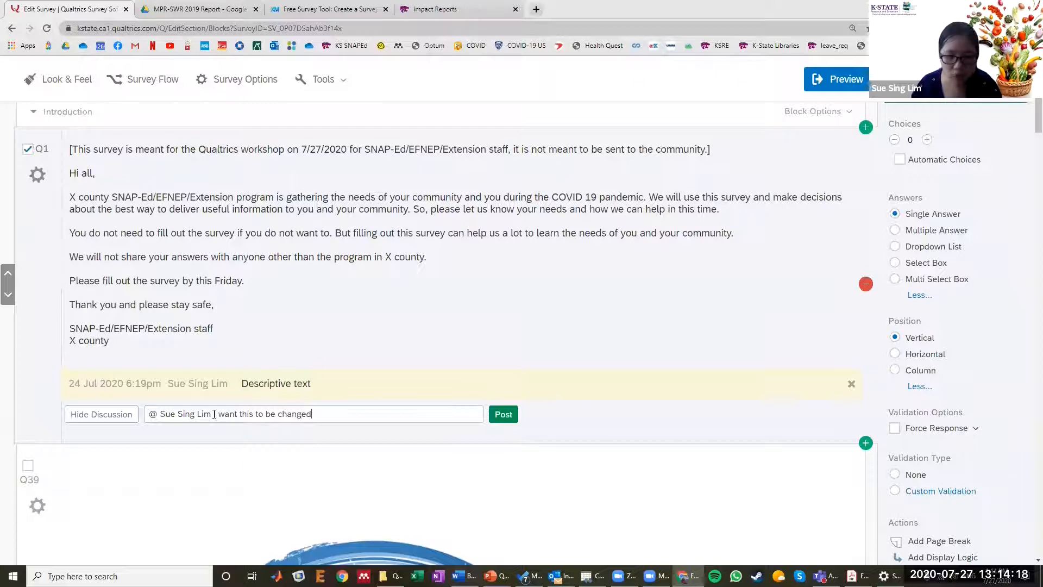
pyautogui.click(492, 415)
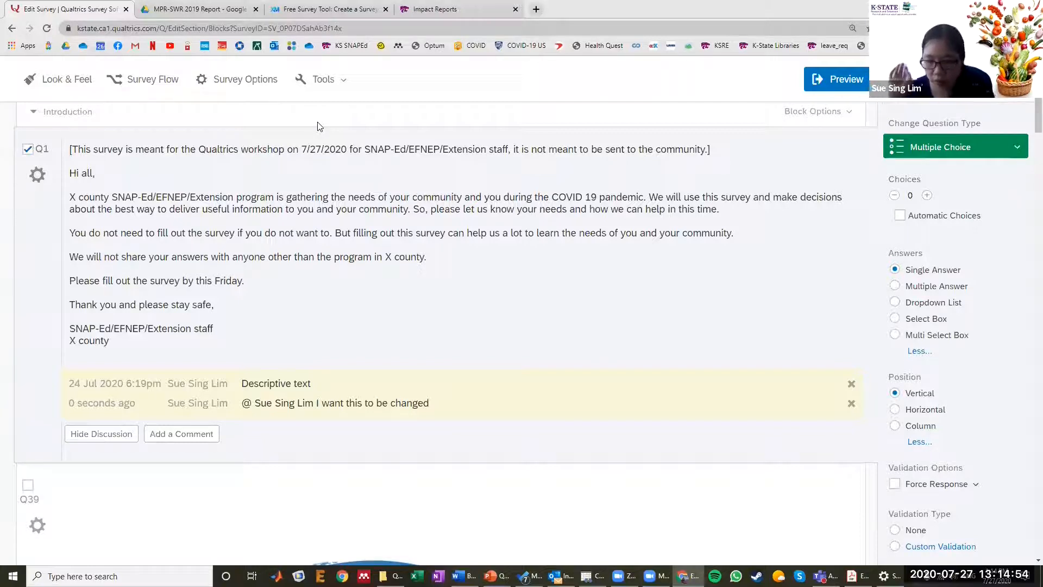
# - Open the survey's distribution options and examine what the Web, Social, Mobile and Online Panel methods offer
pyautogui.scroll(3, 320, 134)
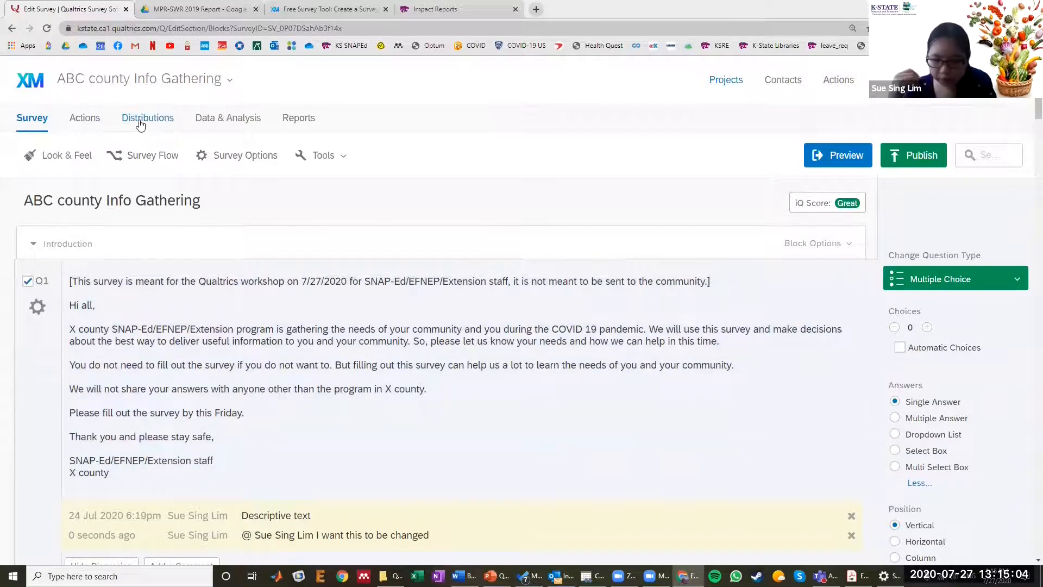
pyautogui.click(140, 121)
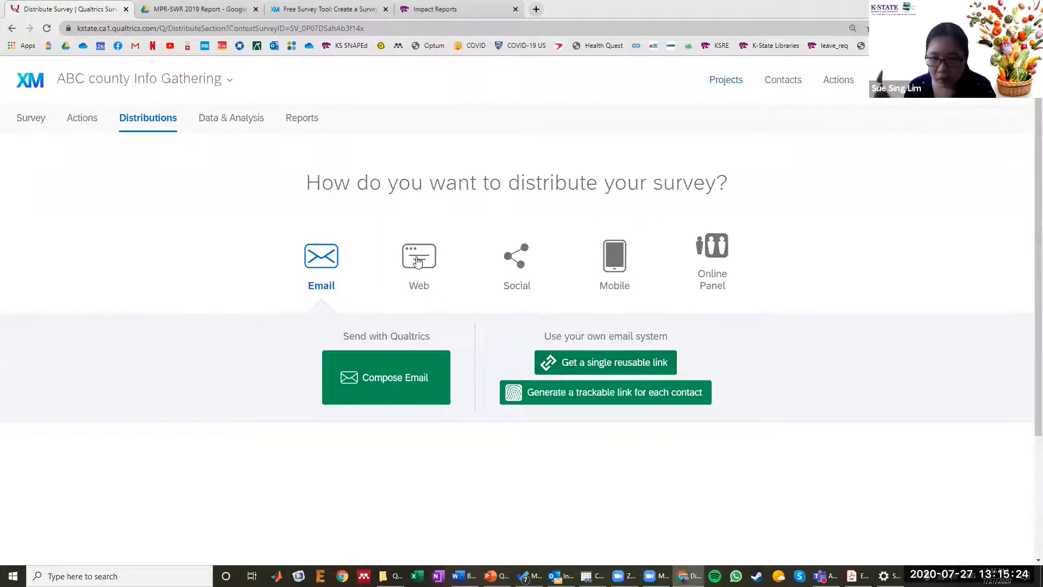
pyautogui.click(417, 262)
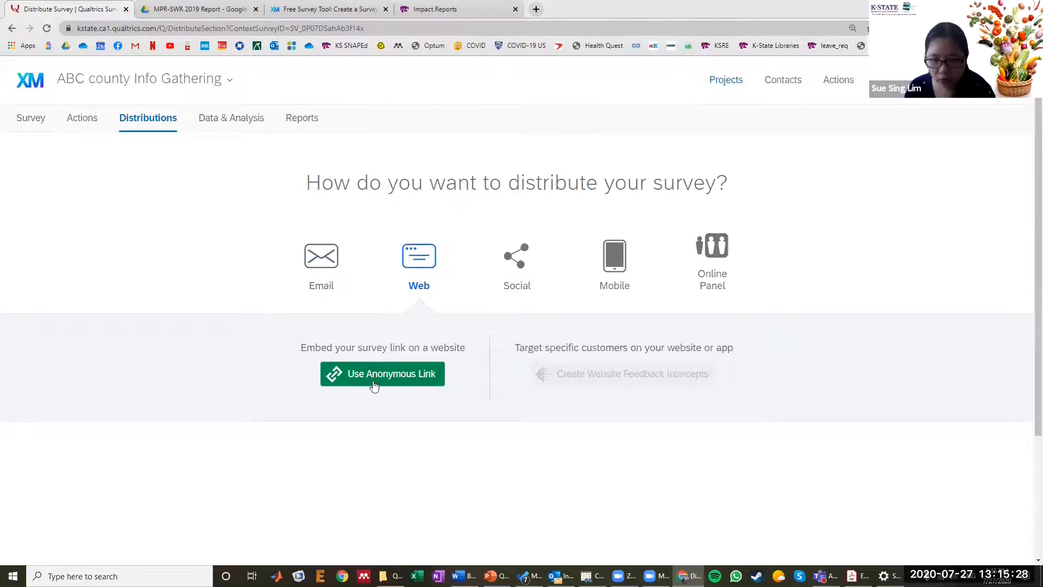
pyautogui.click(515, 268)
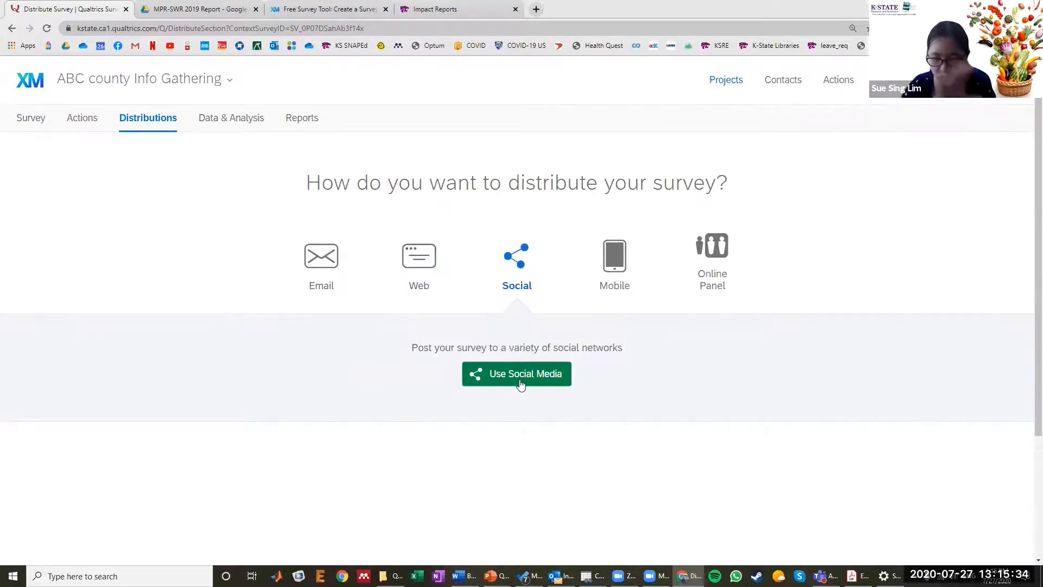
pyautogui.click(623, 276)
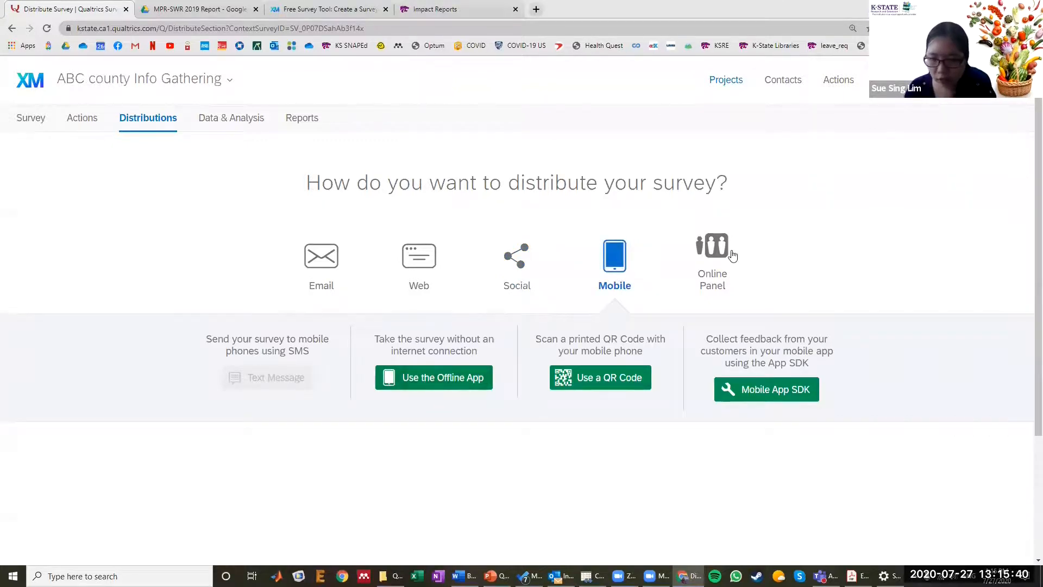
pyautogui.click(715, 266)
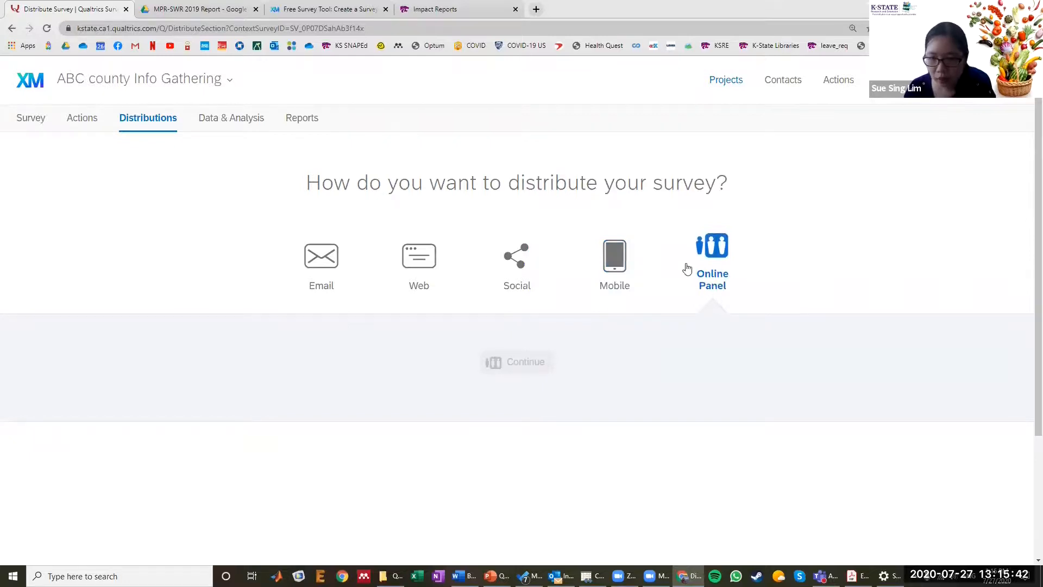
# - Get a single reusable link through the Email distribution method and copy the address of the anonymous survey link
pyautogui.click(326, 280)
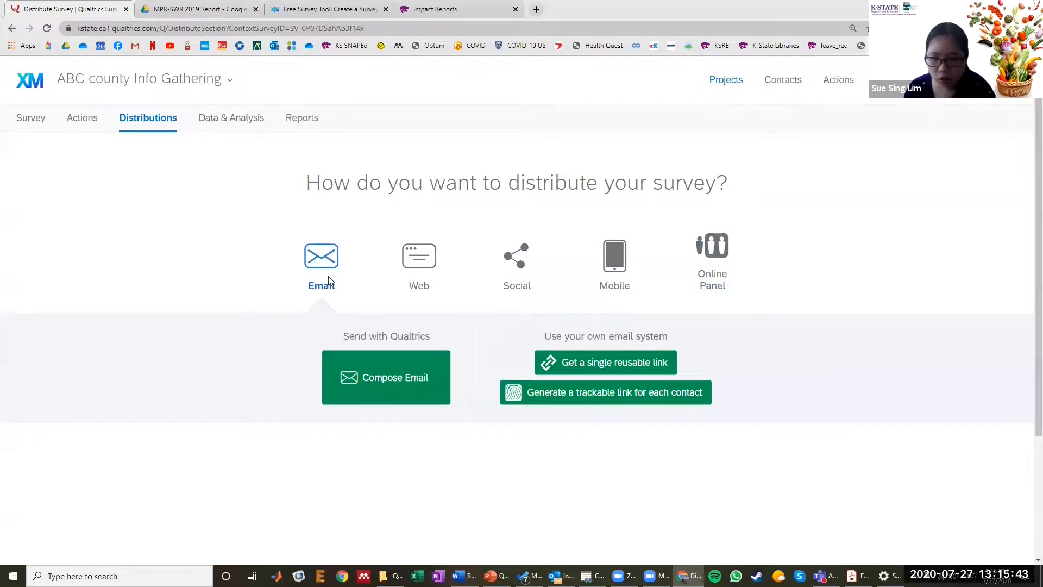
pyautogui.click(579, 368)
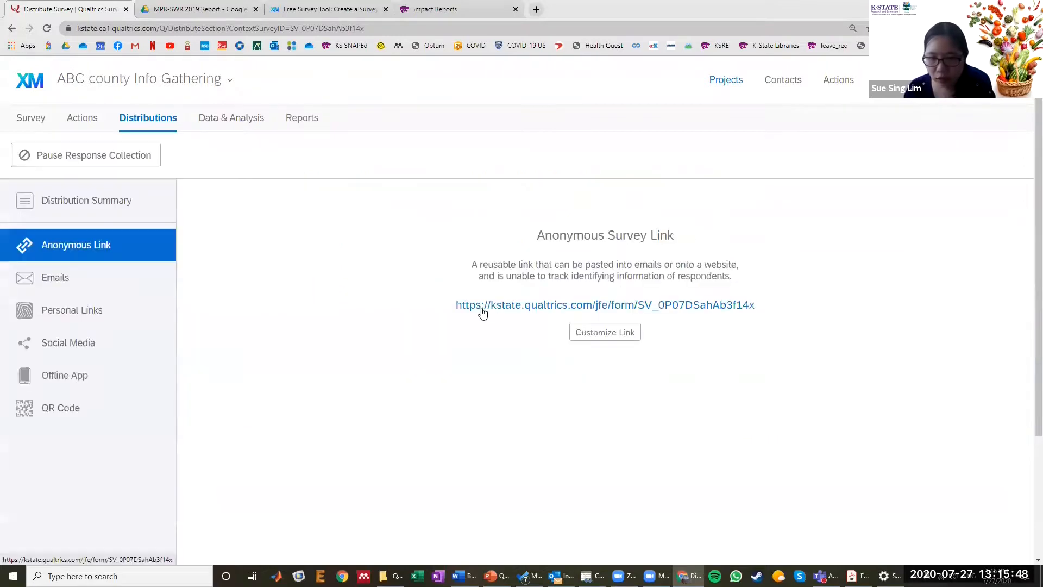
pyautogui.rightClick(488, 309)
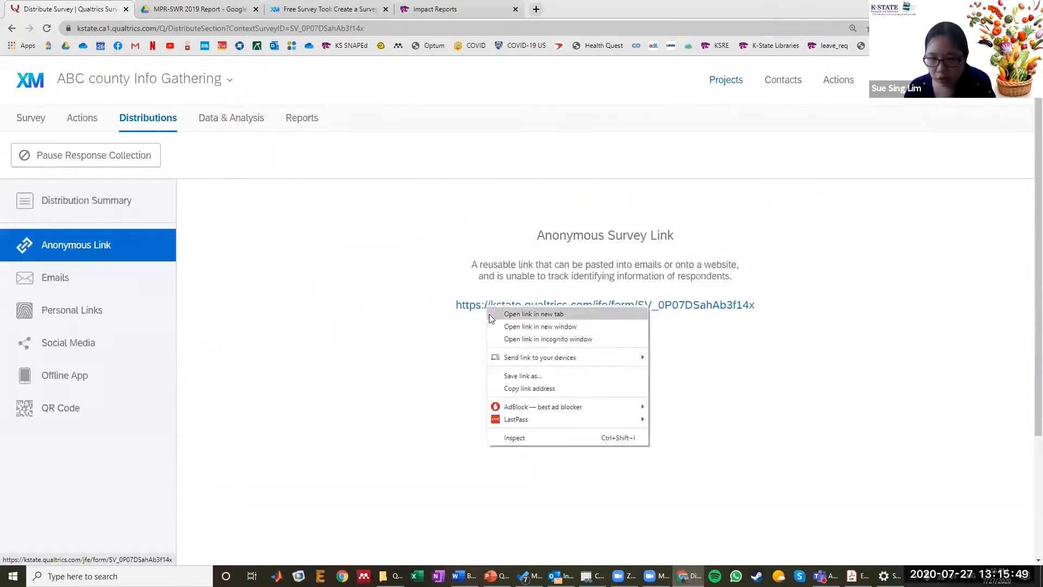
pyautogui.click(507, 389)
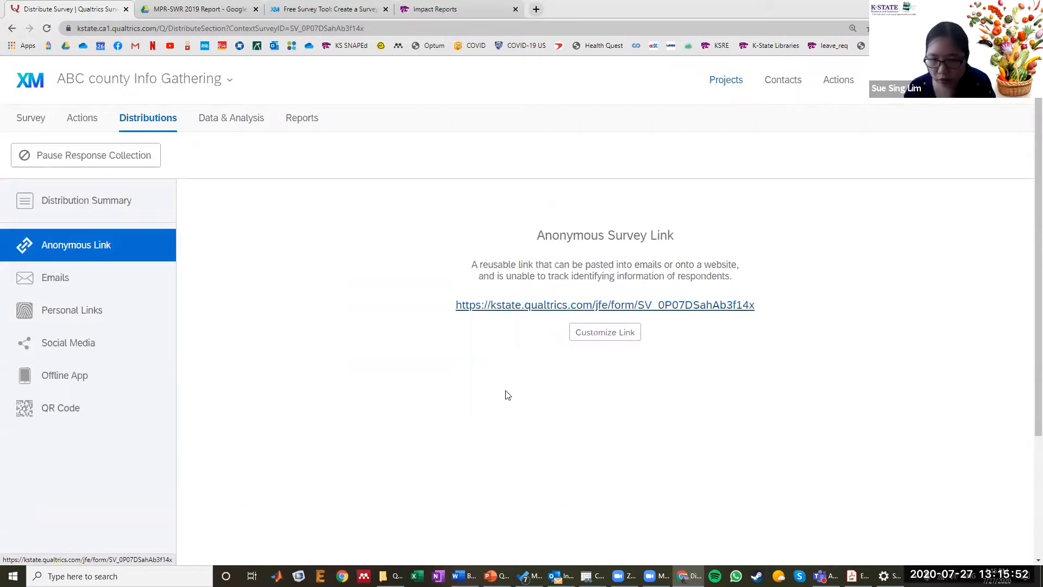